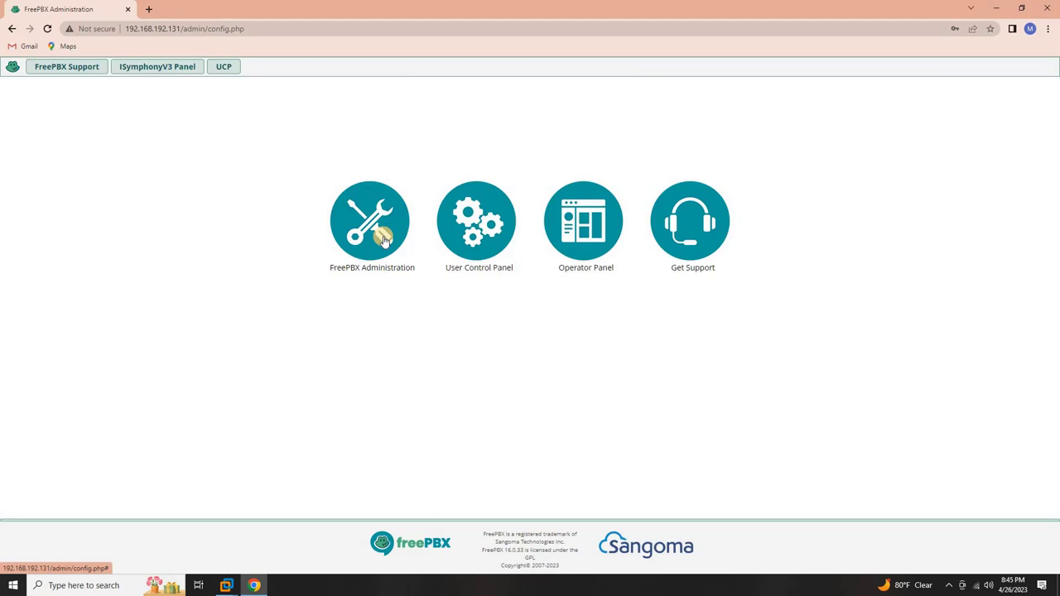
- Log in to FreePBX Administration with the saved administrator credentials
click(383, 239)
click(475, 304)
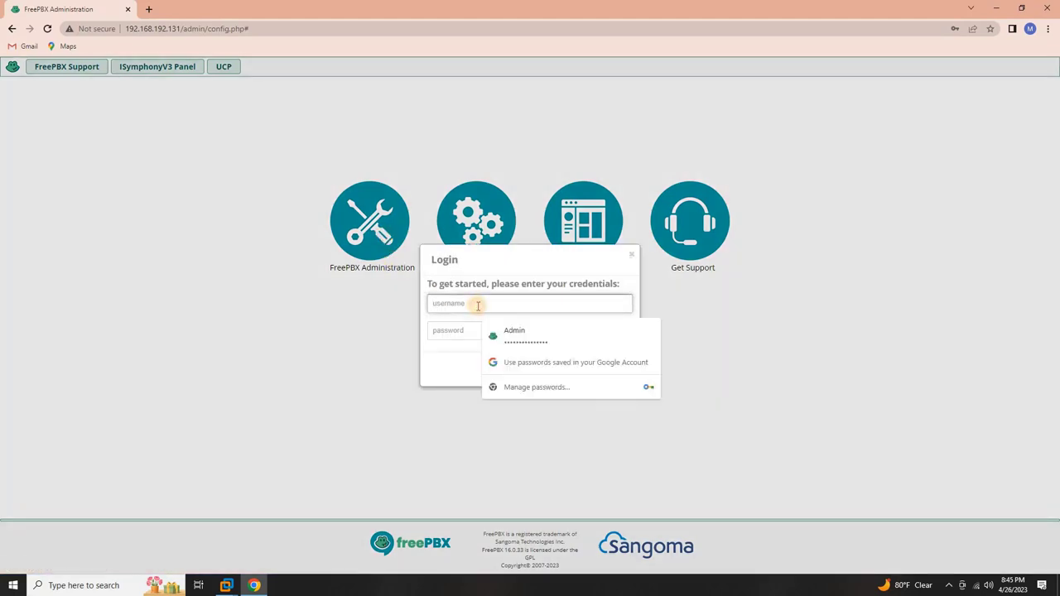
click(531, 337)
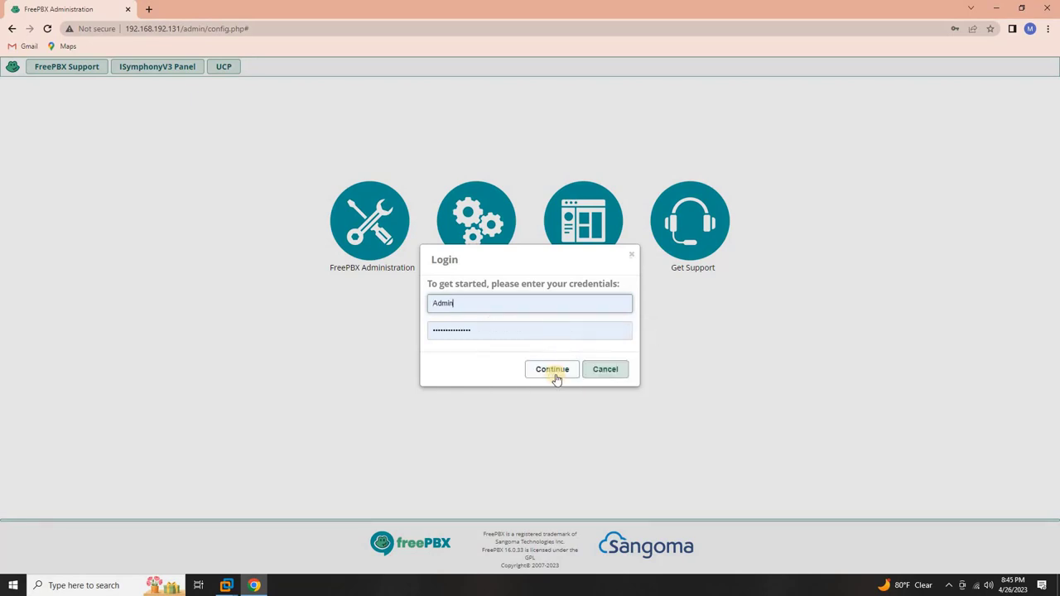
click(556, 377)
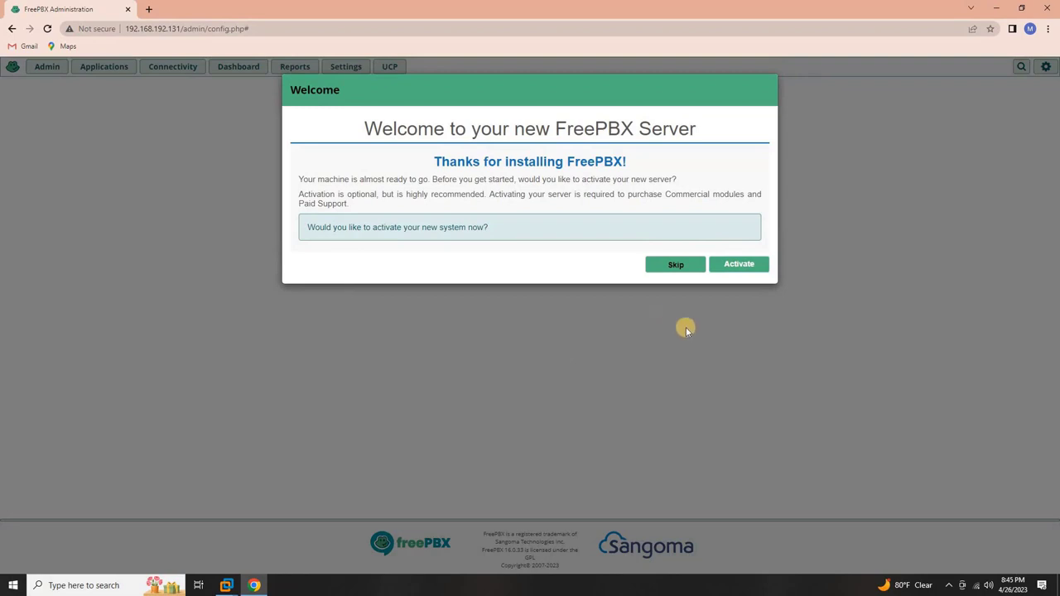
- Start activating the server and advance to the portal account e-mail prompt
click(748, 270)
click(739, 265)
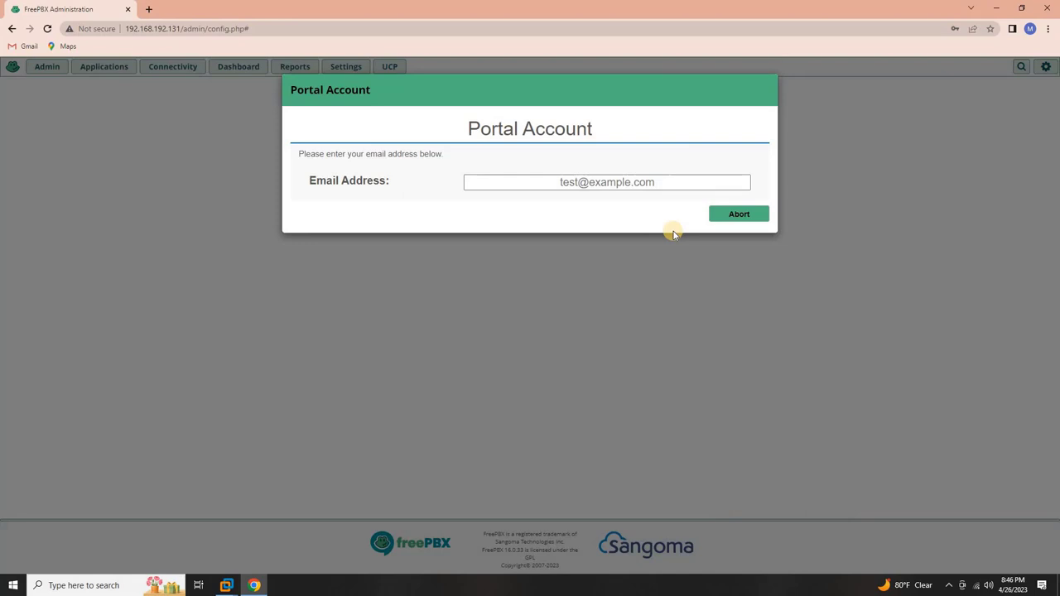
click(639, 182)
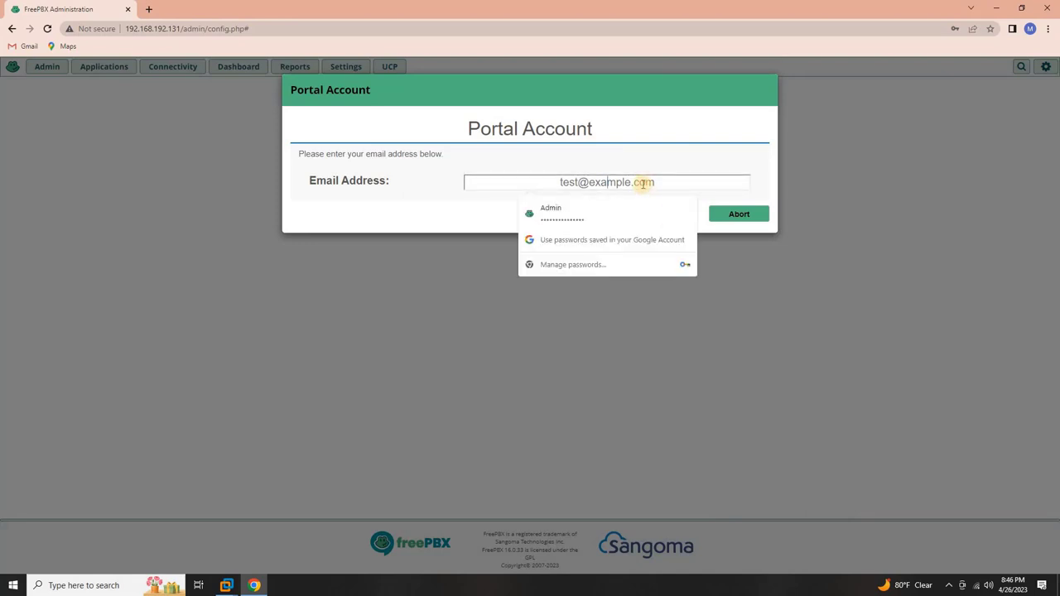
- In a new browser tab, begin a web search for Sangoma Portal
click(150, 9)
click(438, 232)
text(syngoma porta)
- Run the Sangoma Portal search and submit a new account's e-mail address for registration
key(Down)
key(Return)
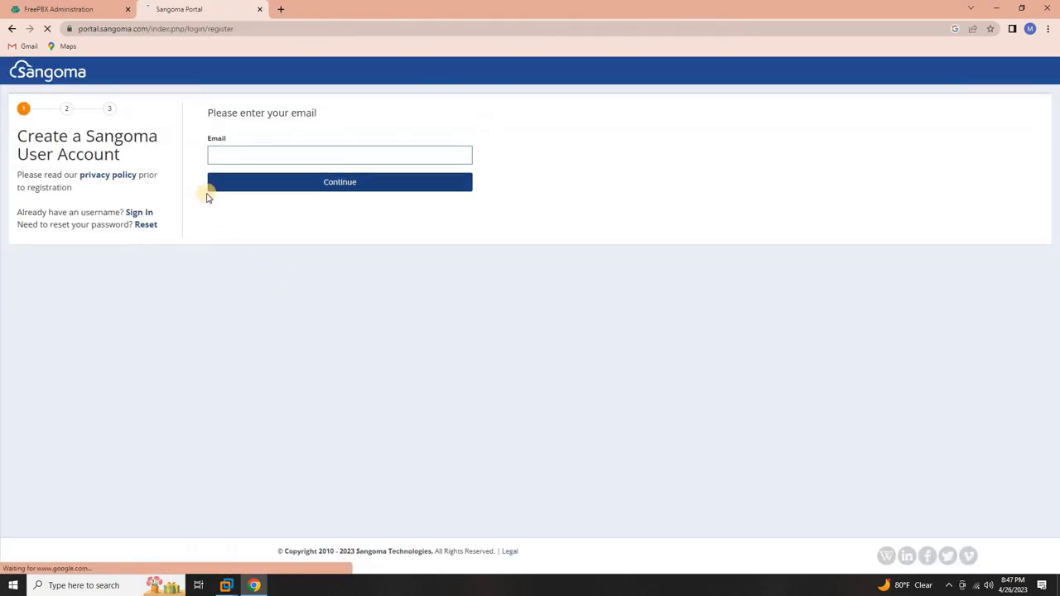
click(238, 159)
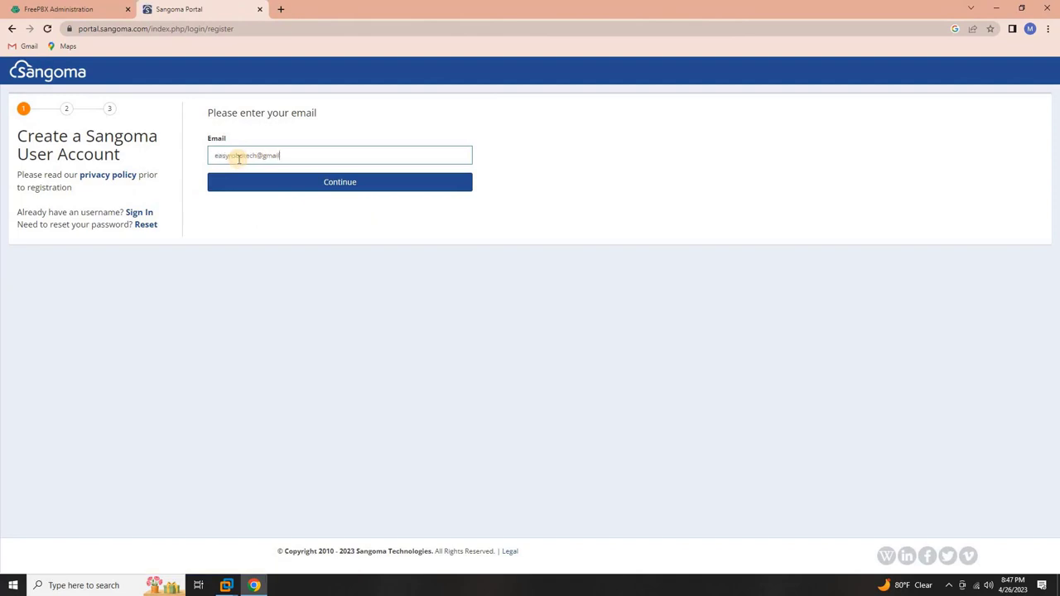
click(298, 185)
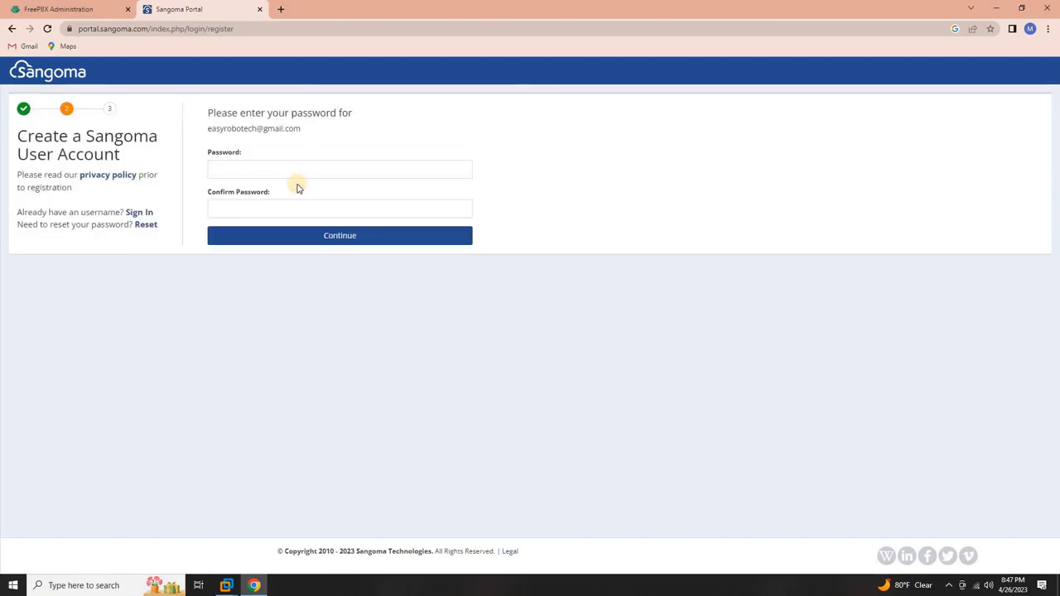
- Enter the new account password and confirm it
click(280, 172)
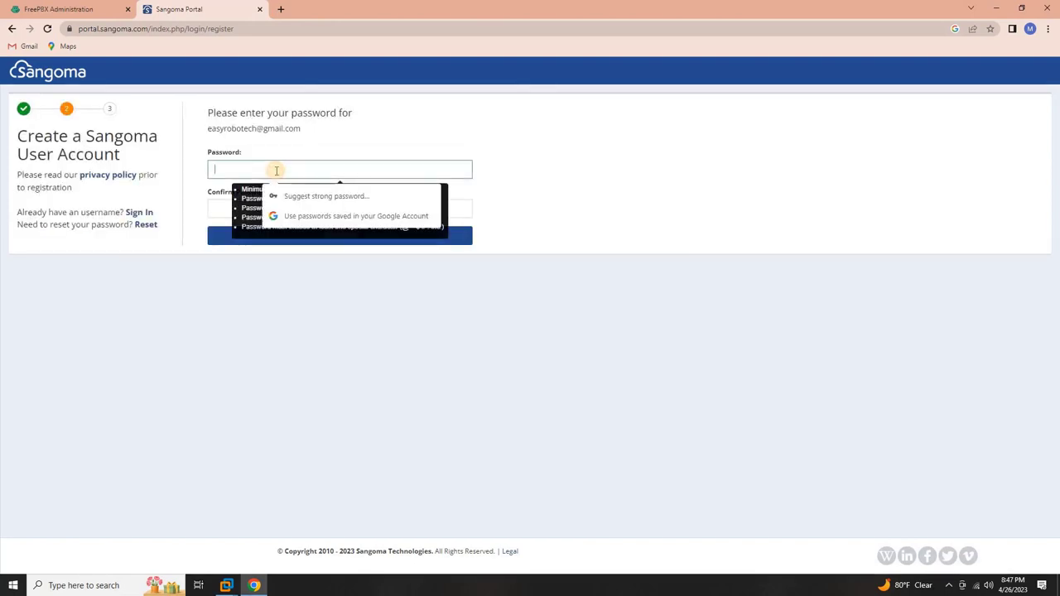
text(**************)
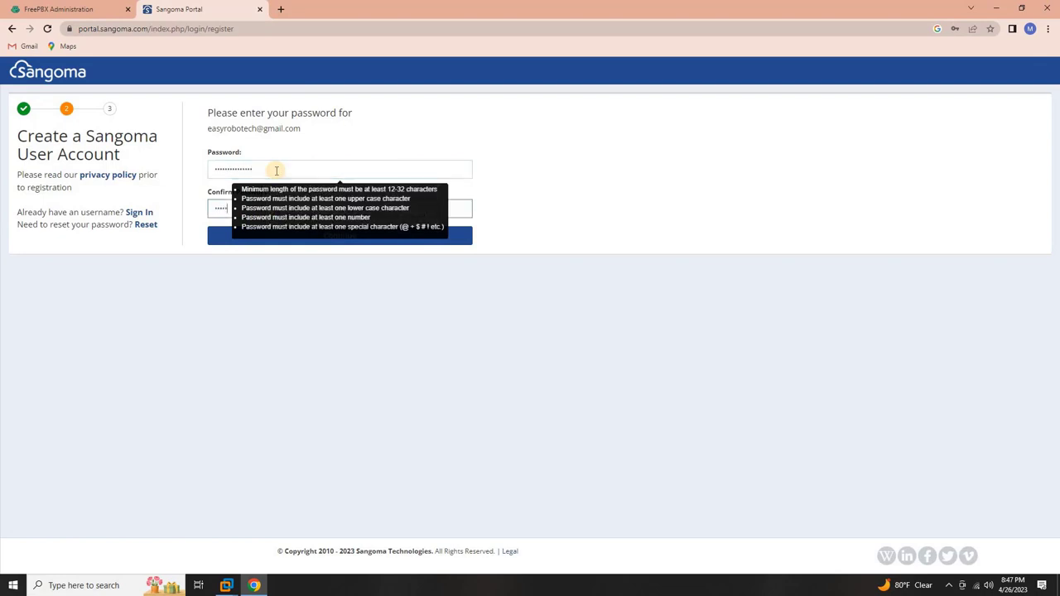
click(273, 209)
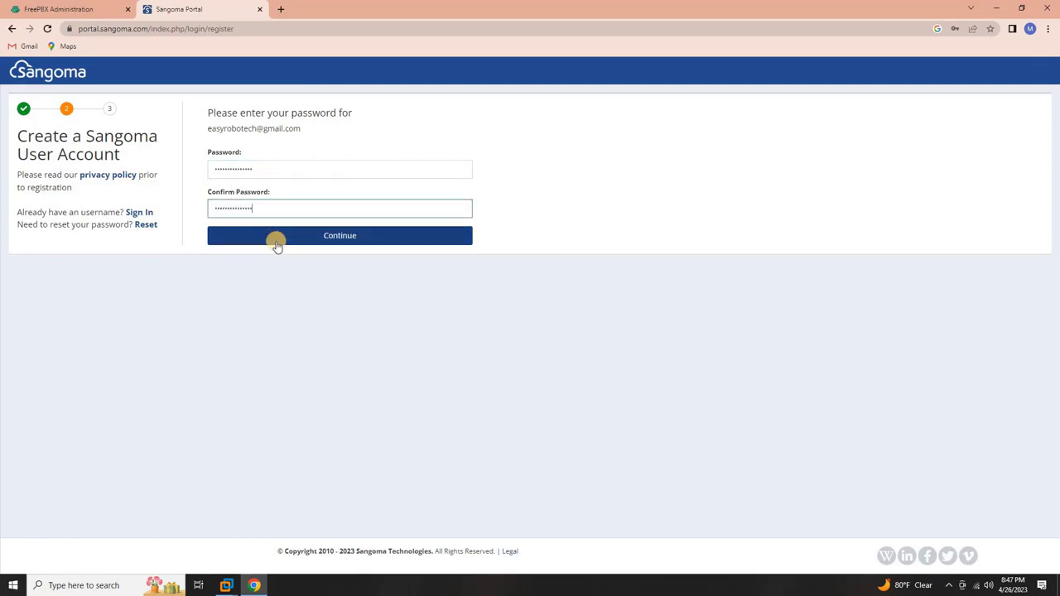
- Keep Personal Use as the user type and enter the business name and first name
click(281, 239)
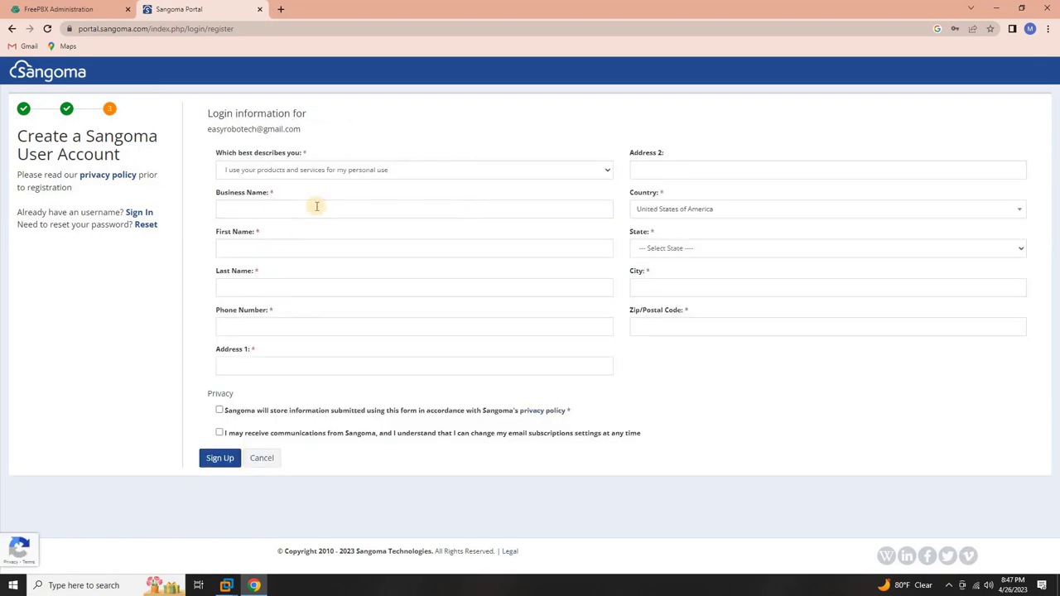
click(408, 174)
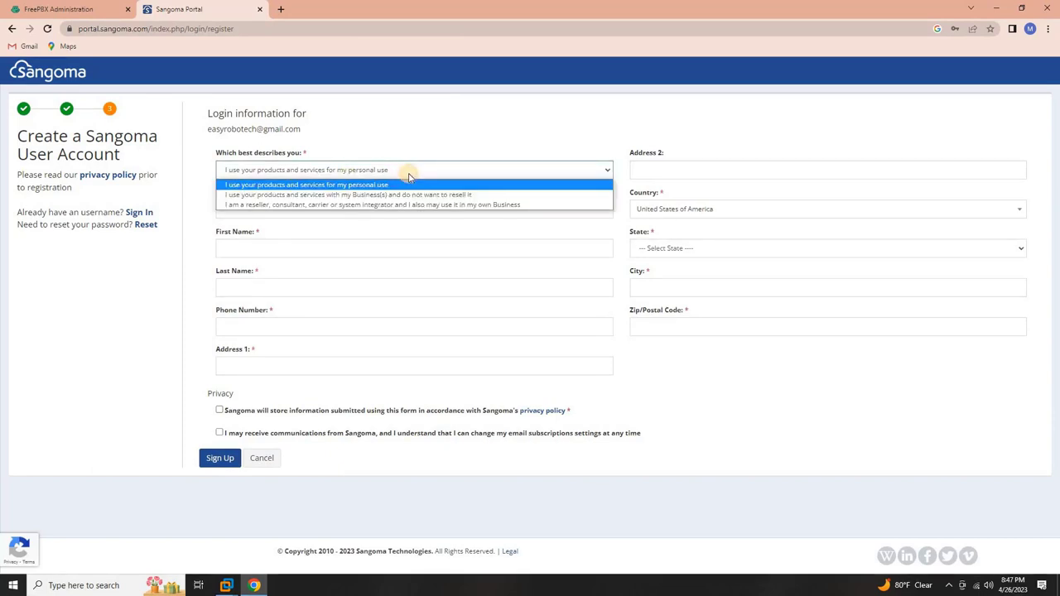
click(398, 184)
click(349, 211)
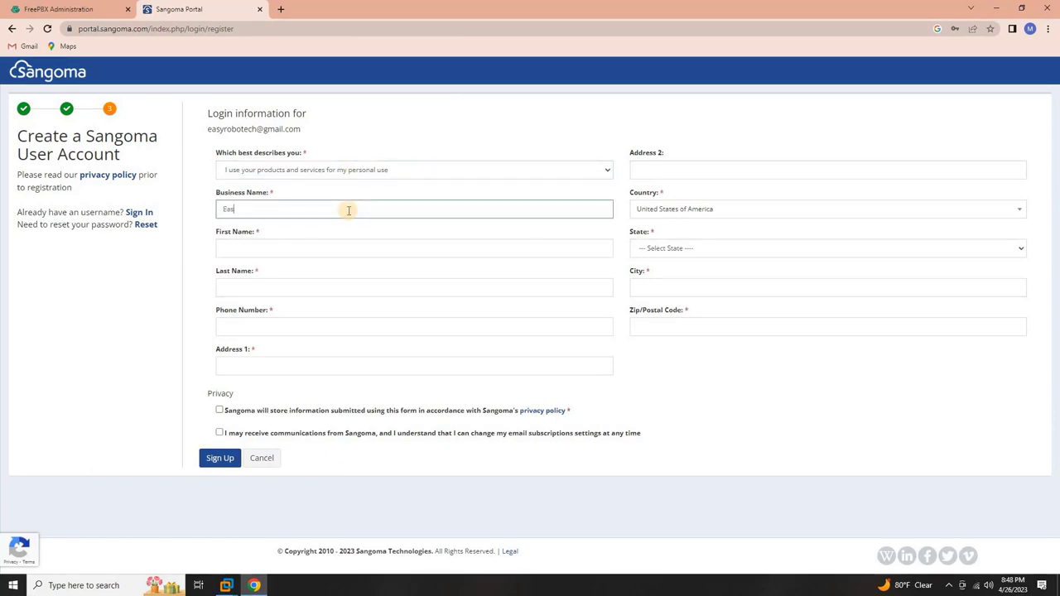
text(Easyrobotech)
key(Tab)
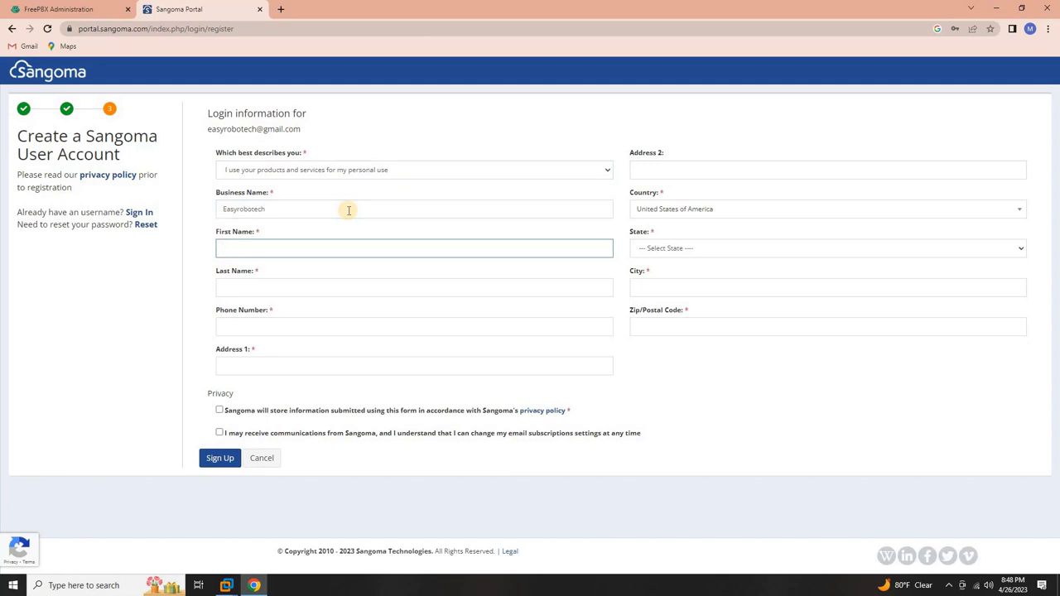
text(EasyRobo)
key(Tab)
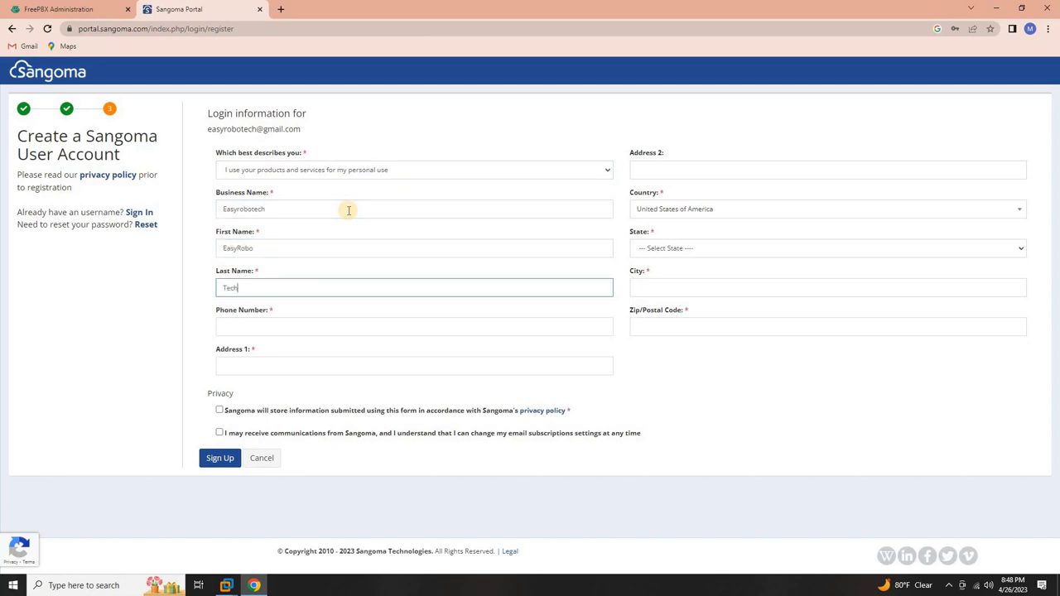
- Fill in phone, address, state, city and zip code, with Qatar as the country
click(287, 327)
click(274, 365)
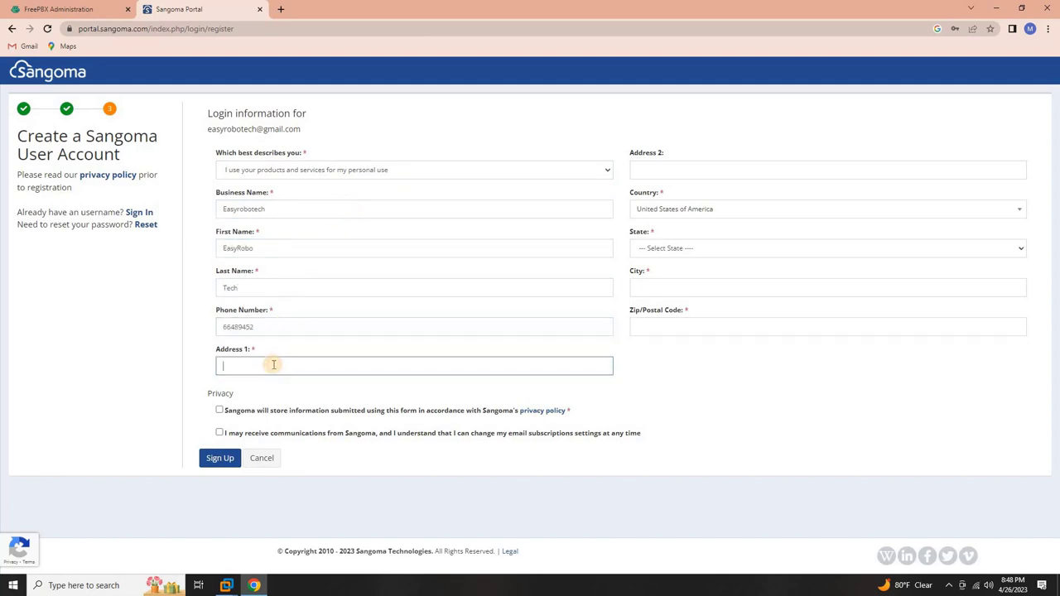
click(682, 208)
text(q)
click(675, 309)
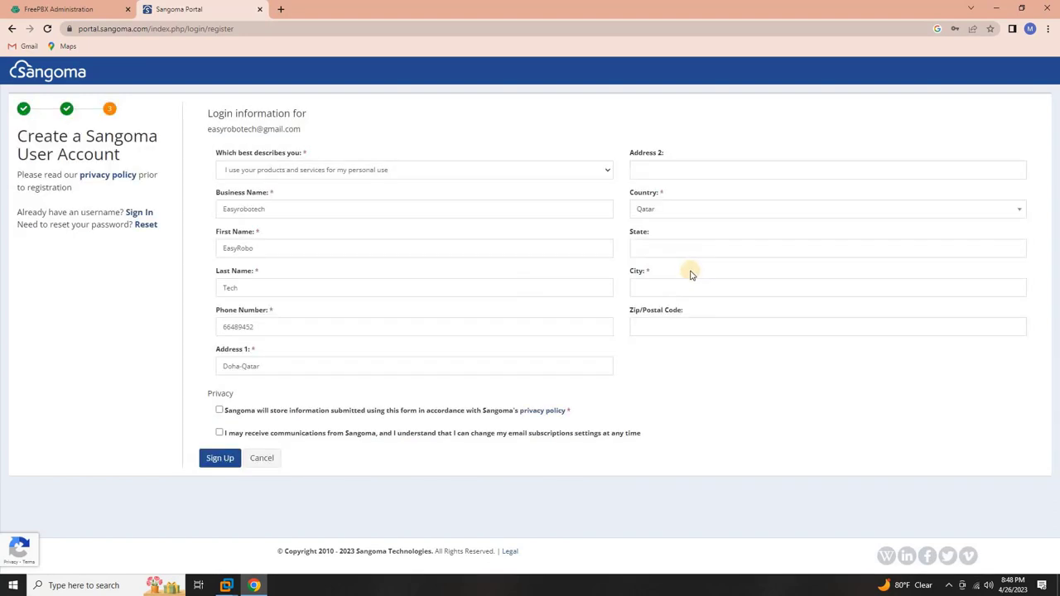
click(690, 249)
click(674, 285)
text(Doha)
click(663, 324)
text(0000)
- Add the country code to the phone number, accept both privacy checkboxes, and sign up
click(222, 327)
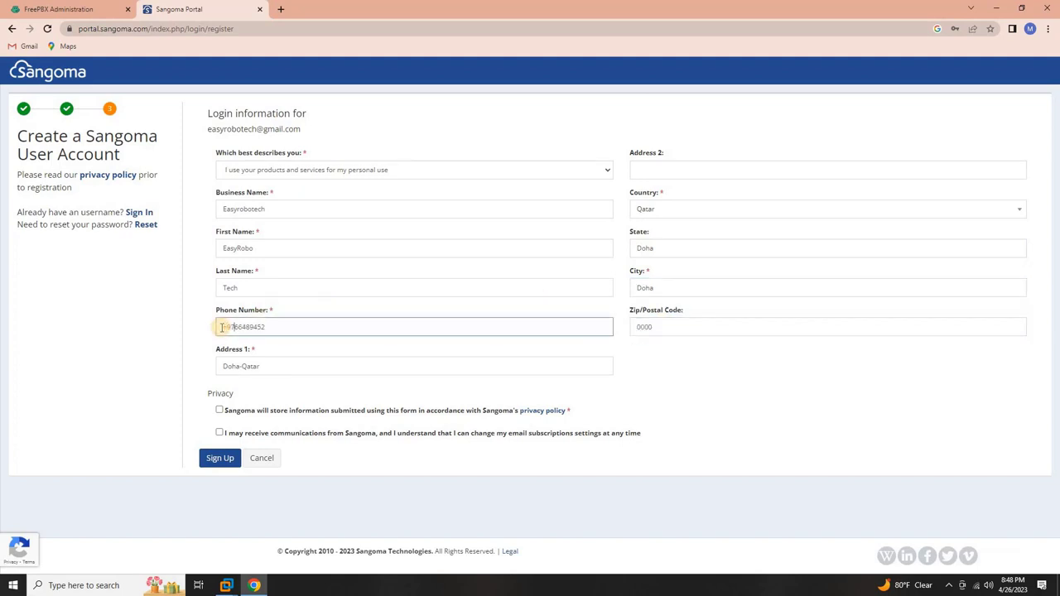
click(220, 411)
click(219, 433)
click(221, 461)
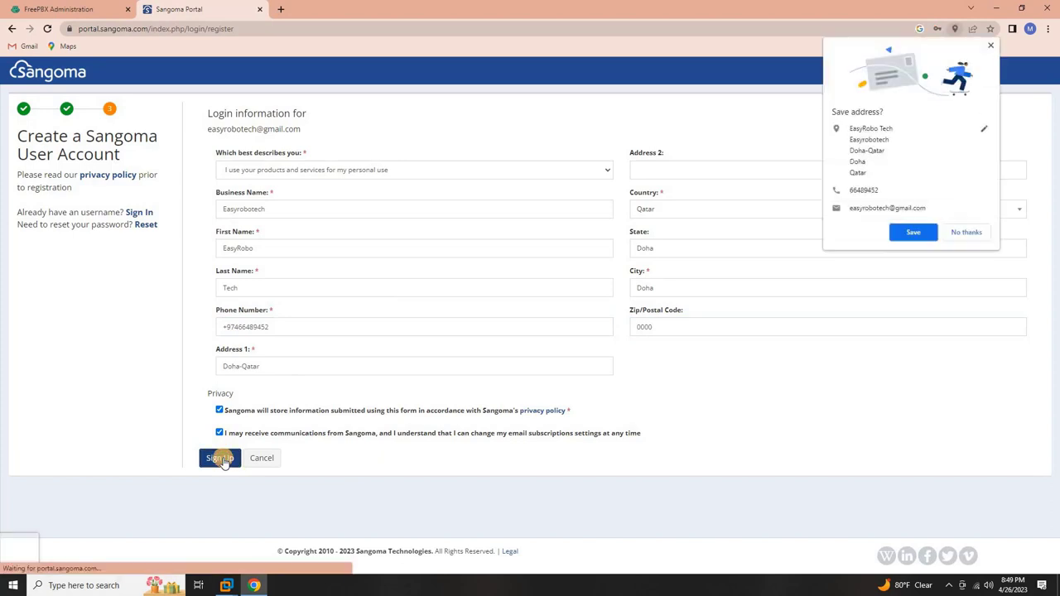
click(962, 233)
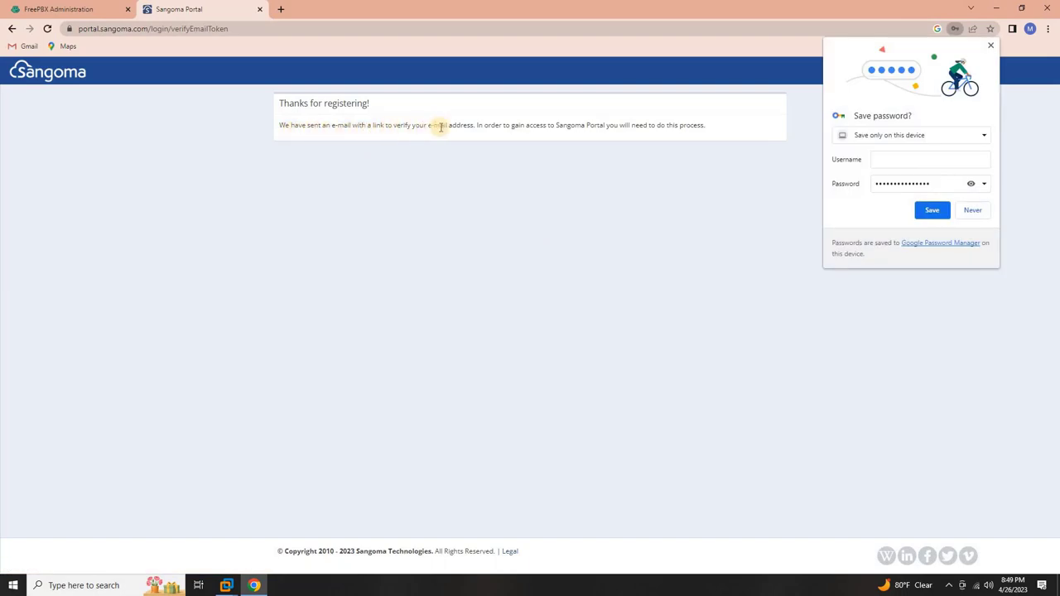
- Open Sangoma's 'Please Verify your E-mail Address' message from Gmail's Updates category
key(ctrl+t)
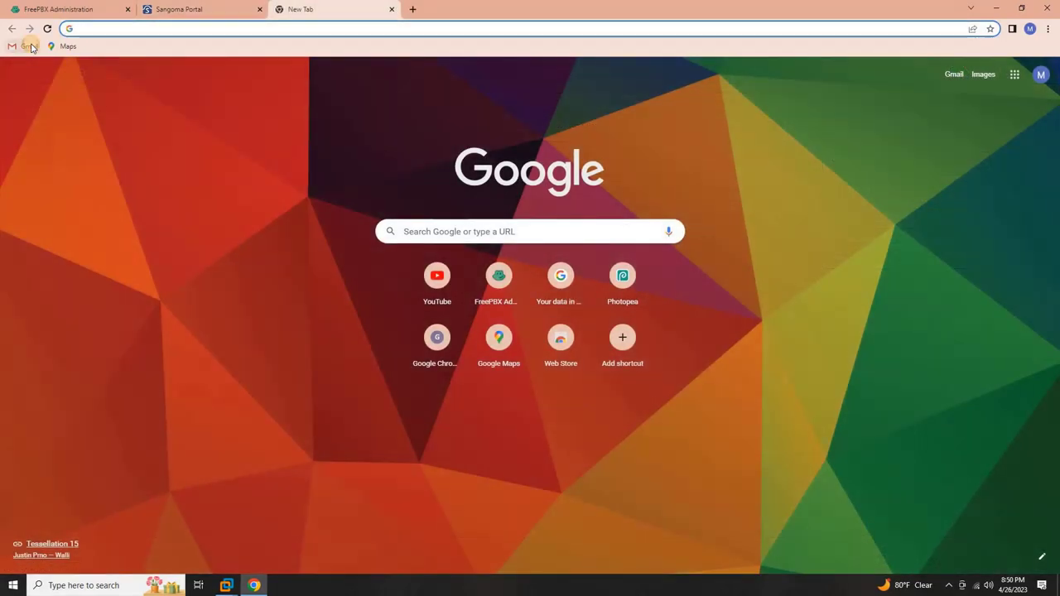
click(30, 46)
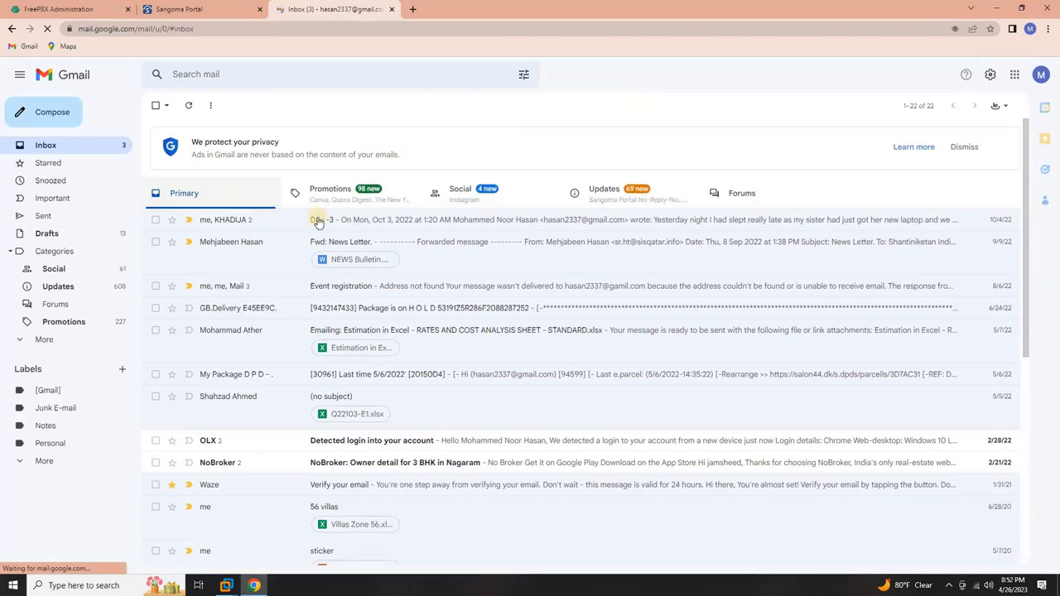
click(316, 204)
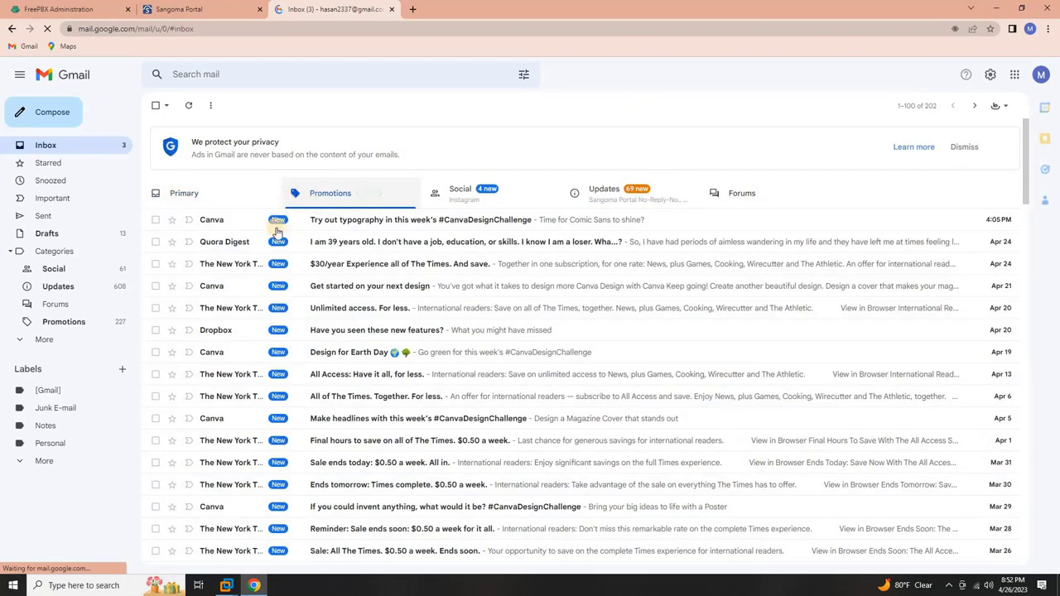
click(441, 204)
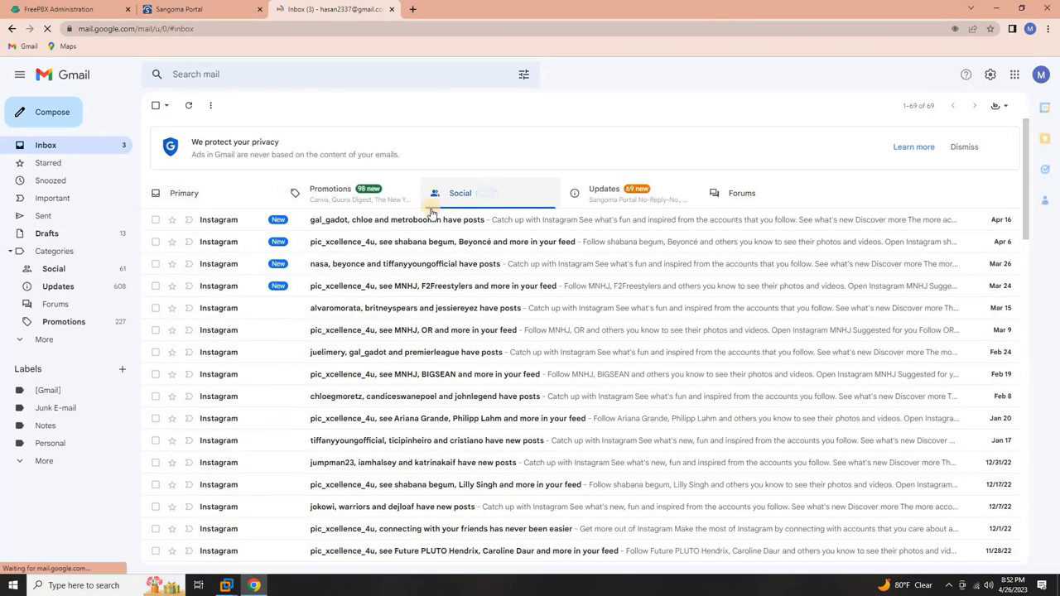
click(614, 199)
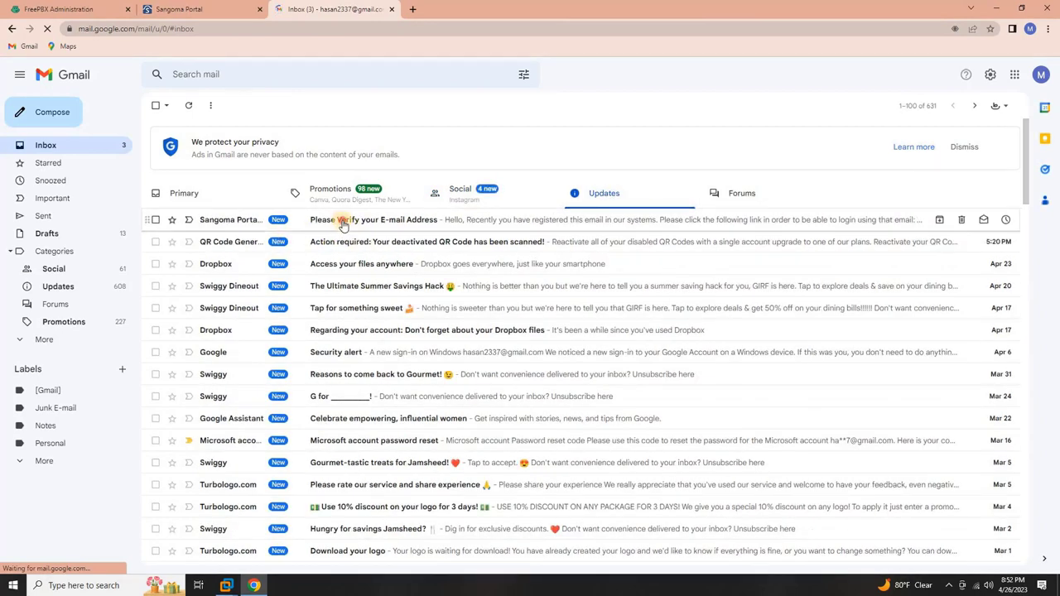
click(343, 224)
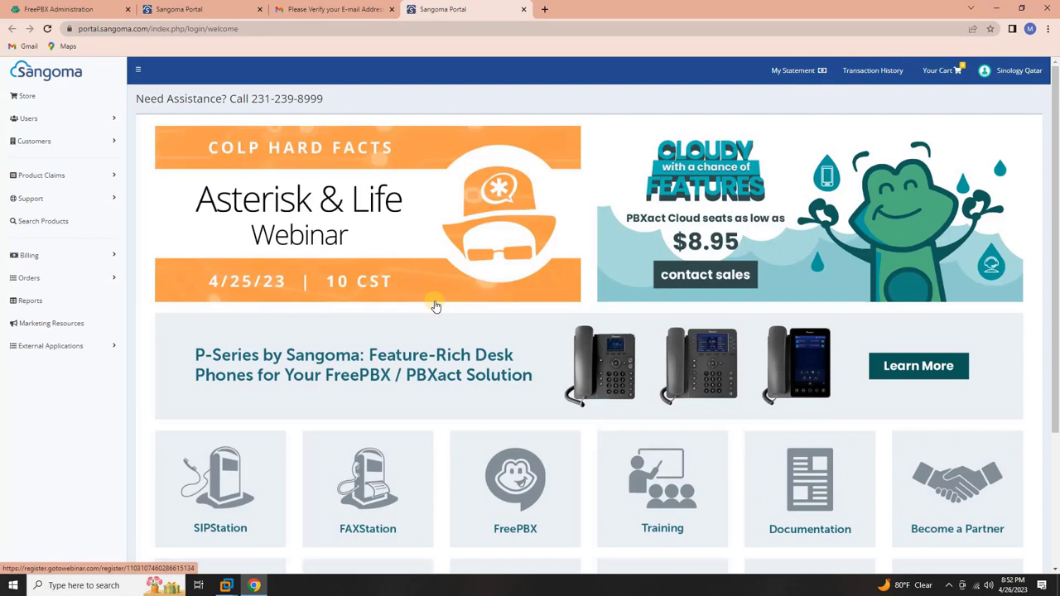
- Review the Sangoma Portal home page and account menu, then close the portal and Gmail tabs
scroll(436, 307, down, 3)
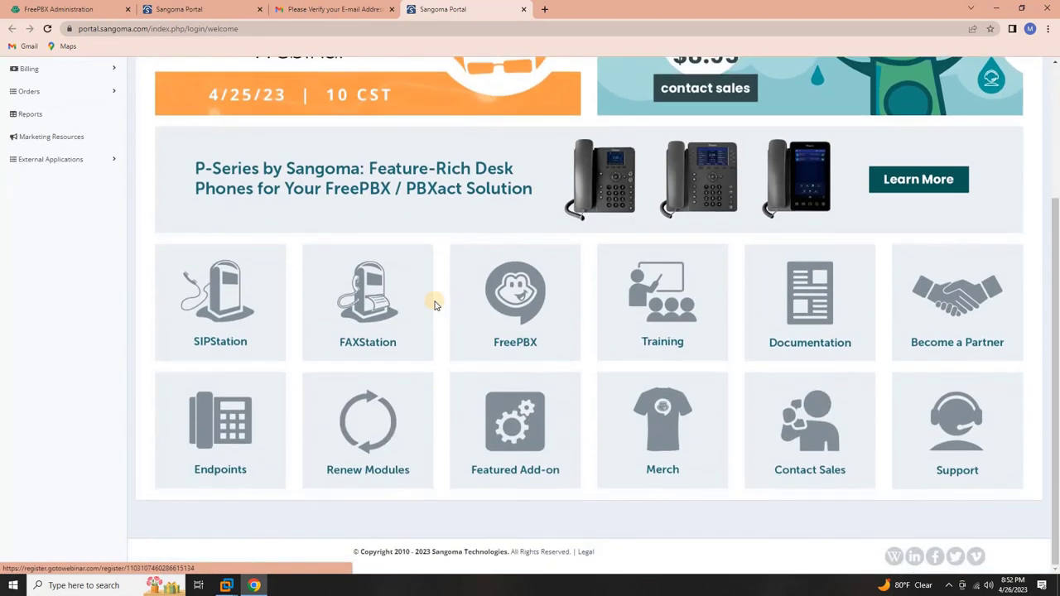
scroll(436, 306, up, 3)
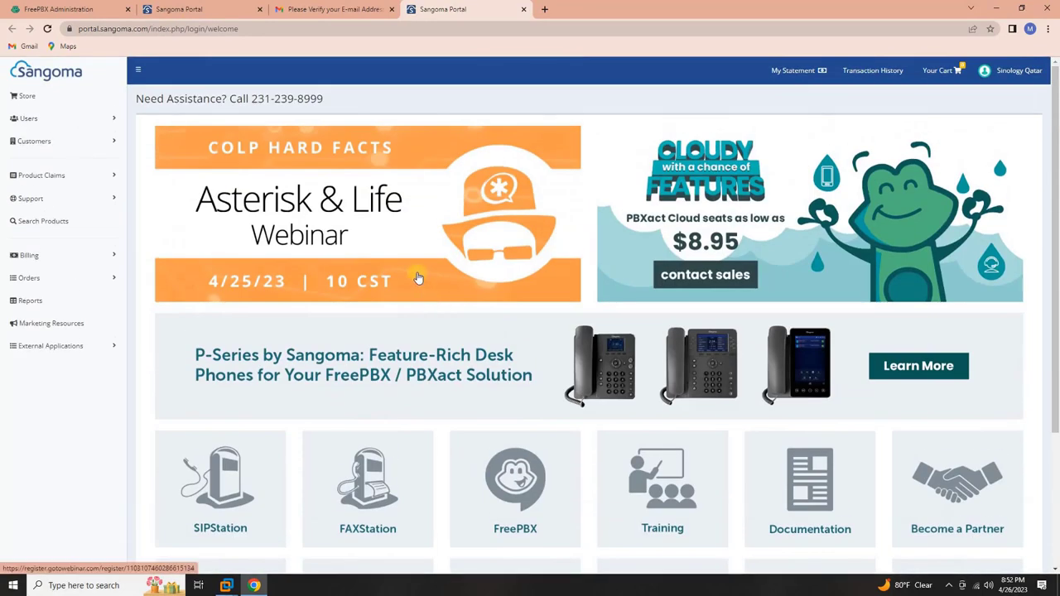
click(1010, 71)
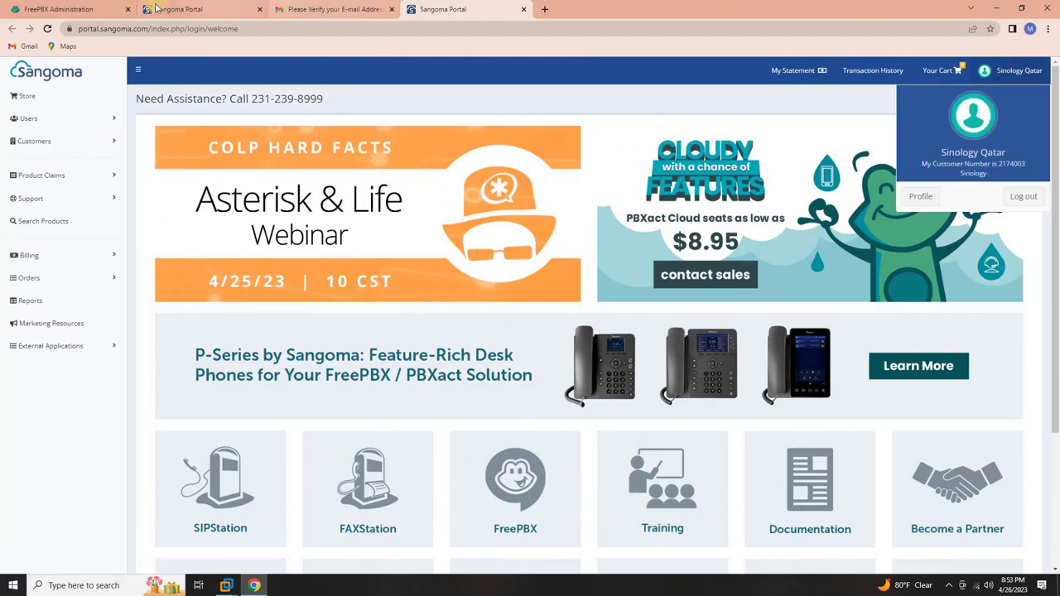
click(259, 9)
- Log in to the portal account in FreePBX using the registered e-mail and password
click(259, 9)
click(259, 9)
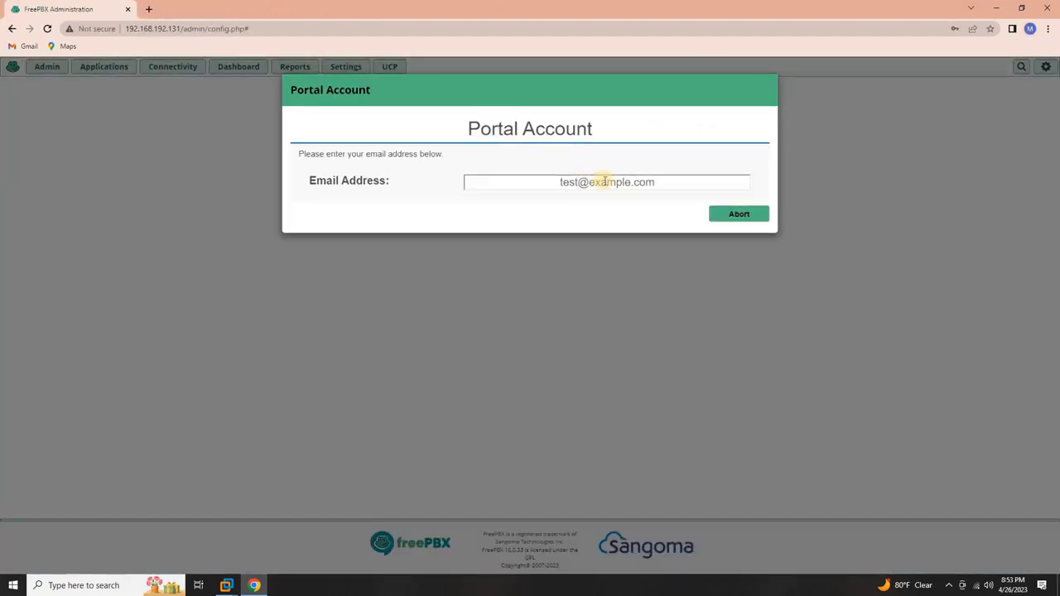
click(604, 182)
key(ctrl+v)
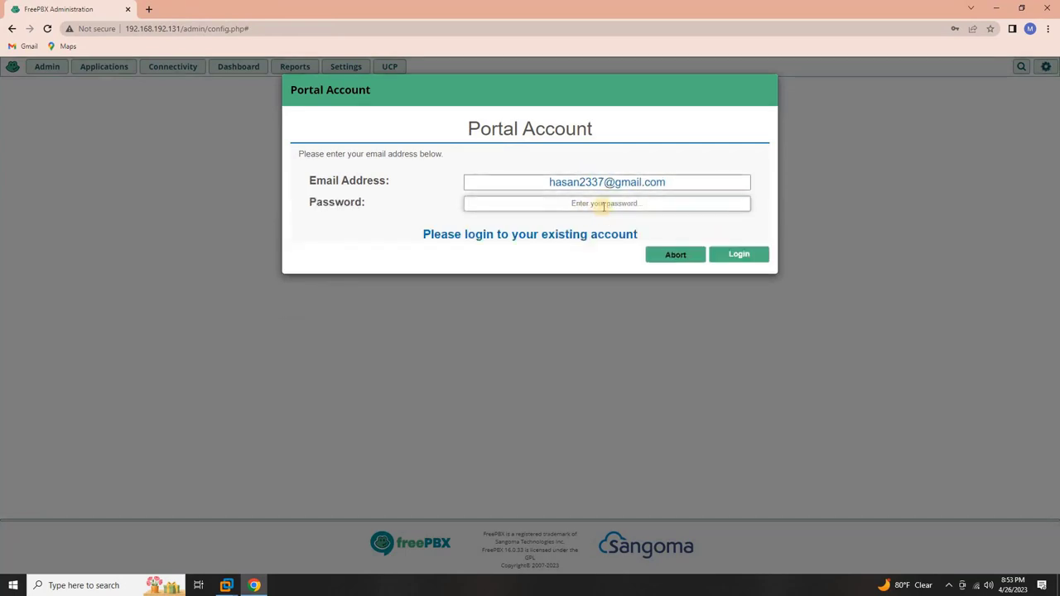
click(607, 204)
text(•••••••••••••)
click(761, 257)
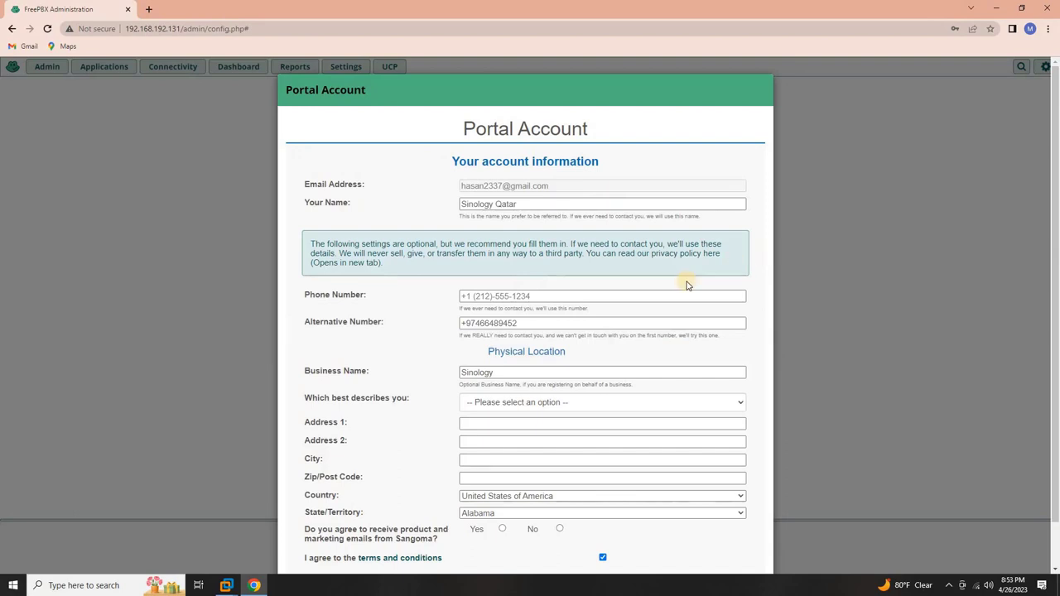
- Submit account details: country Qatar, state Ad Dawhah, marketing e-mails yes, business use
click(553, 496)
key(q)
key(Return)
click(538, 513)
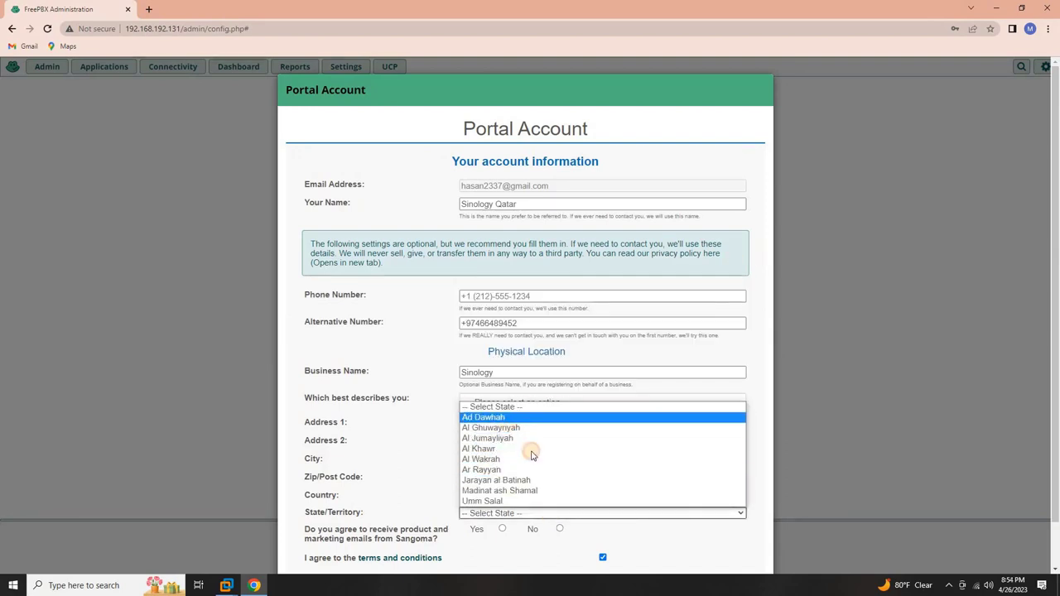
click(509, 419)
click(502, 528)
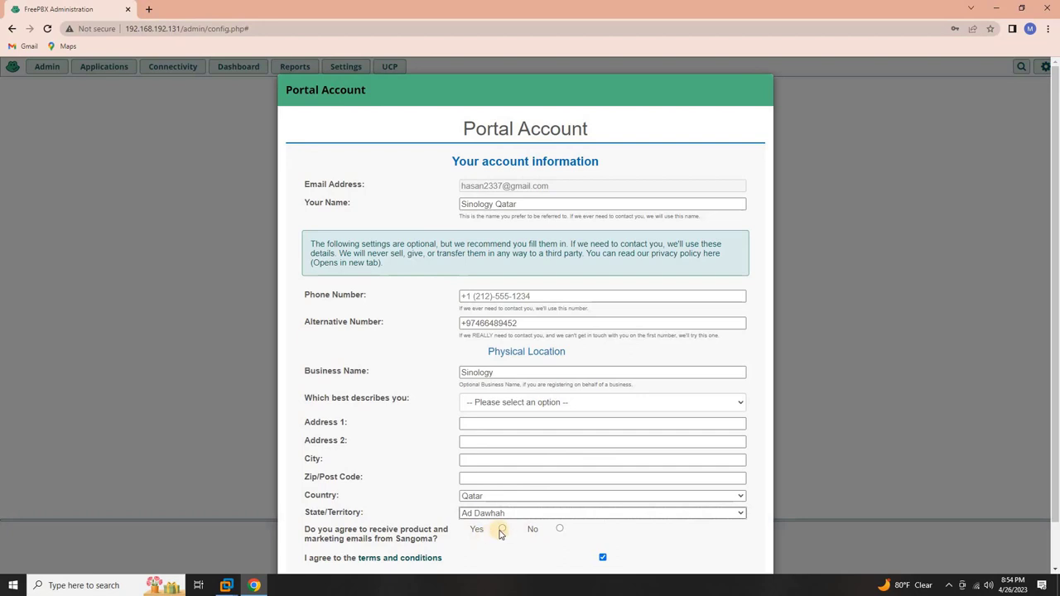
click(570, 402)
click(613, 427)
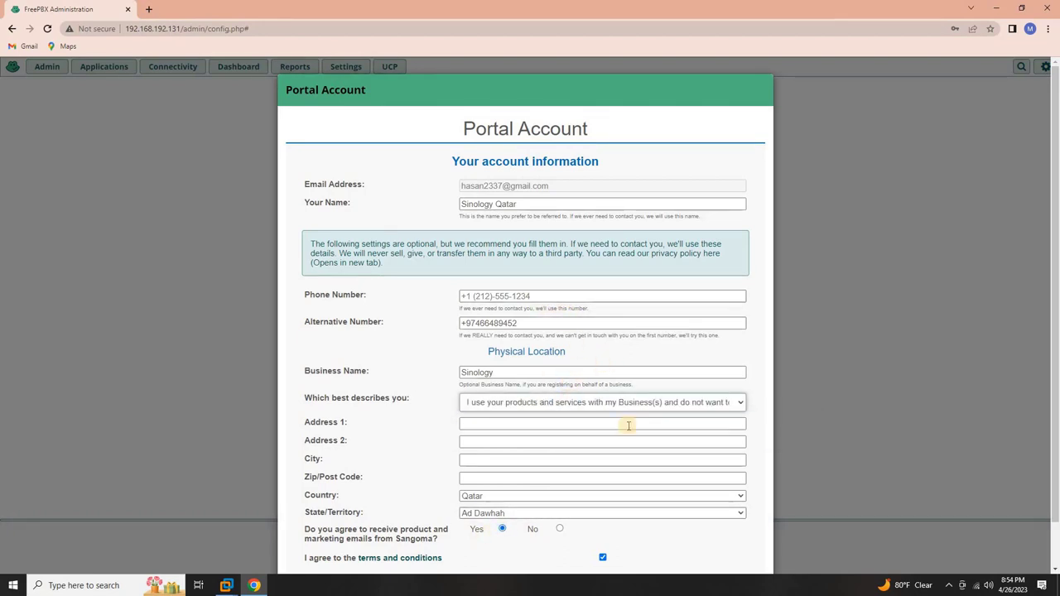
scroll(634, 455, down, 1)
click(737, 538)
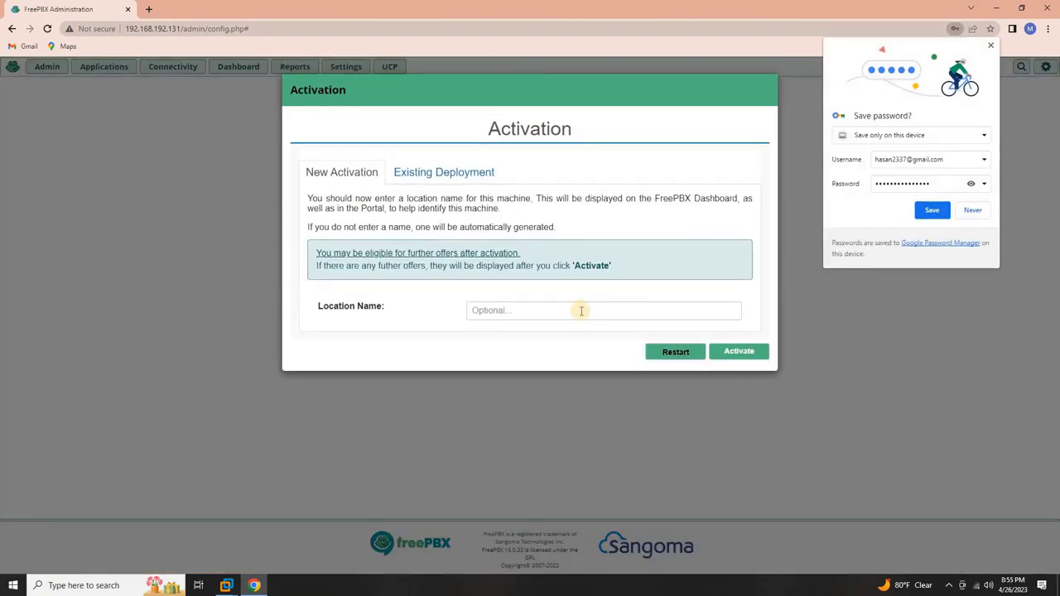
- Activate the server with location name 'Sinology'
click(582, 311)
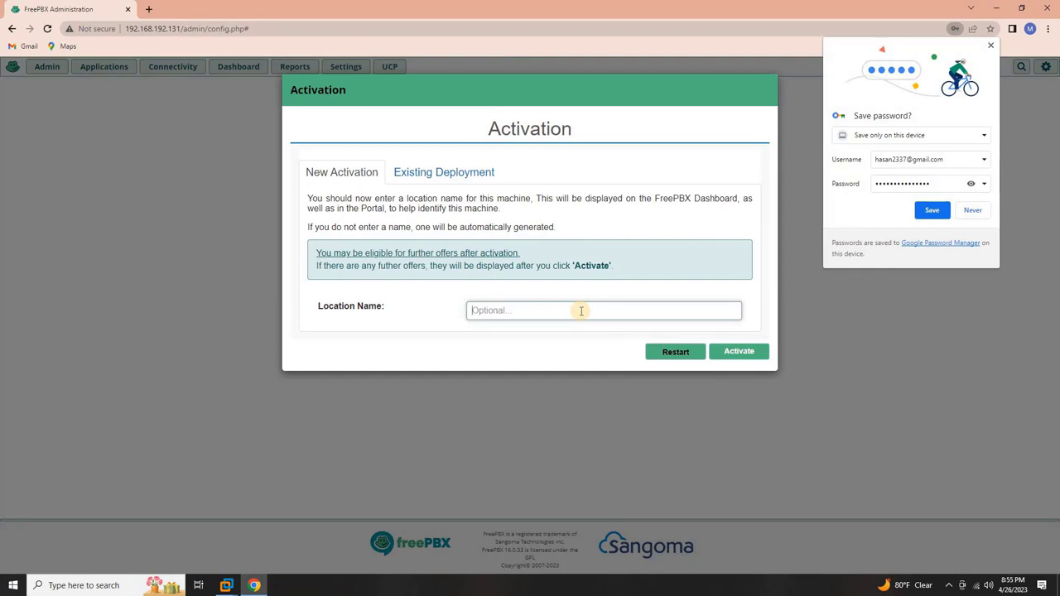
text(Sinolo)
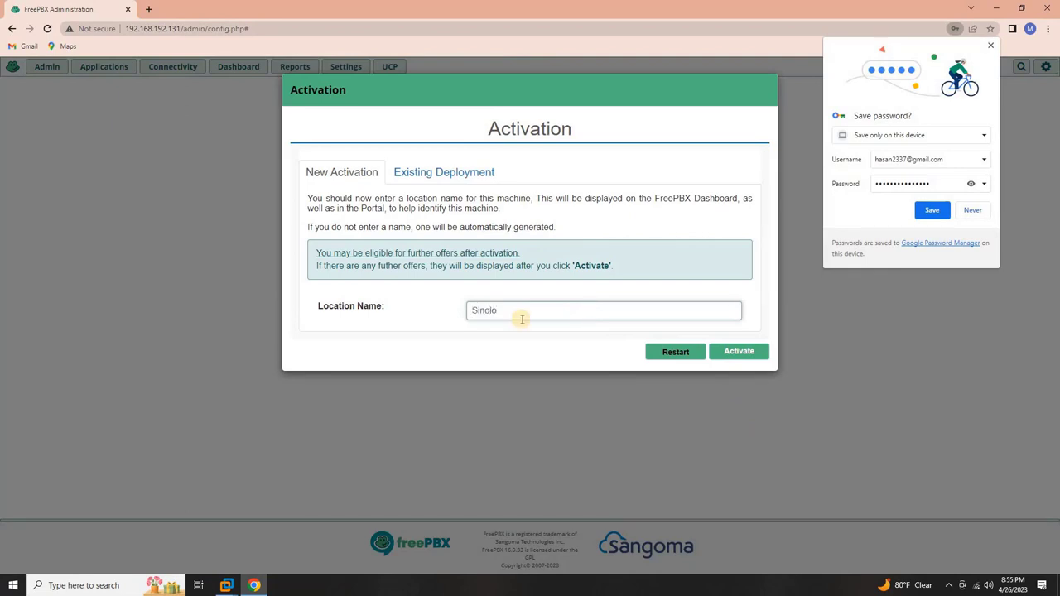
text(gy)
click(735, 353)
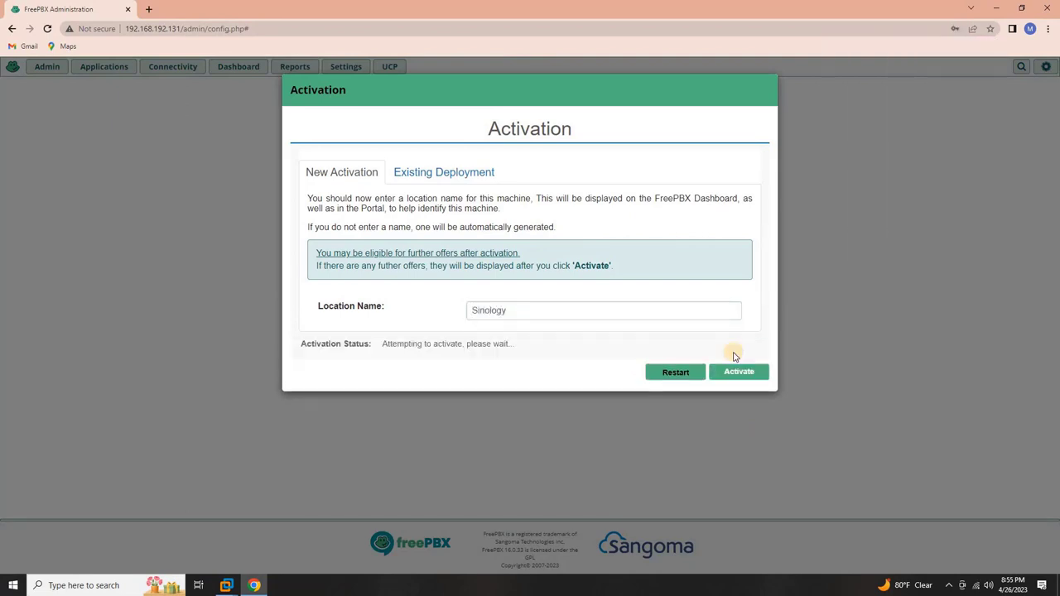
click(736, 373)
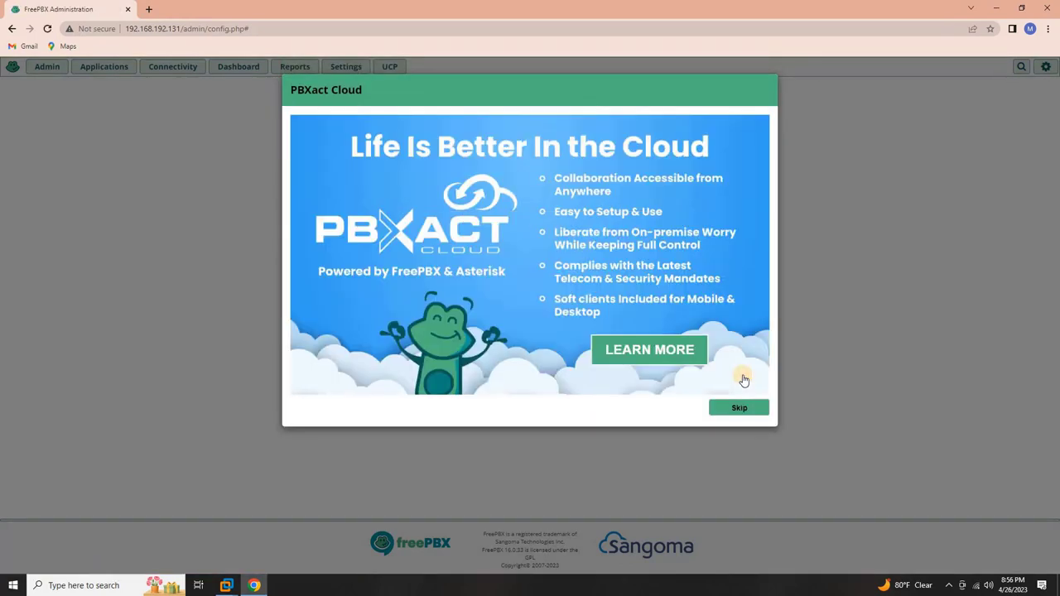
- Skip the PBXact Cloud, SIPStation, soft clients, Sangoma phones and reseller program offers
click(743, 411)
click(743, 412)
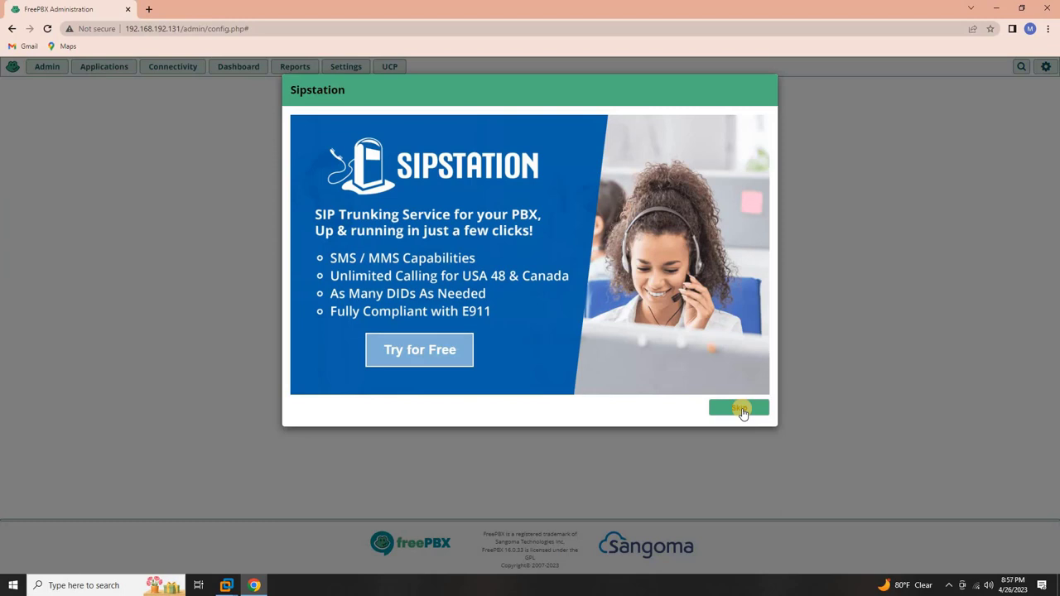
click(740, 410)
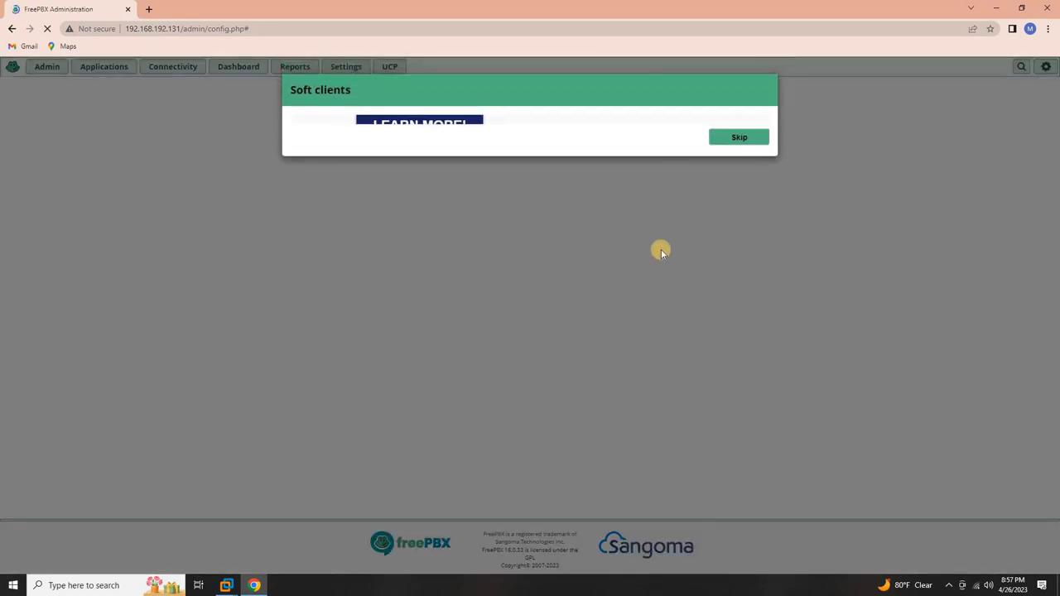
click(733, 415)
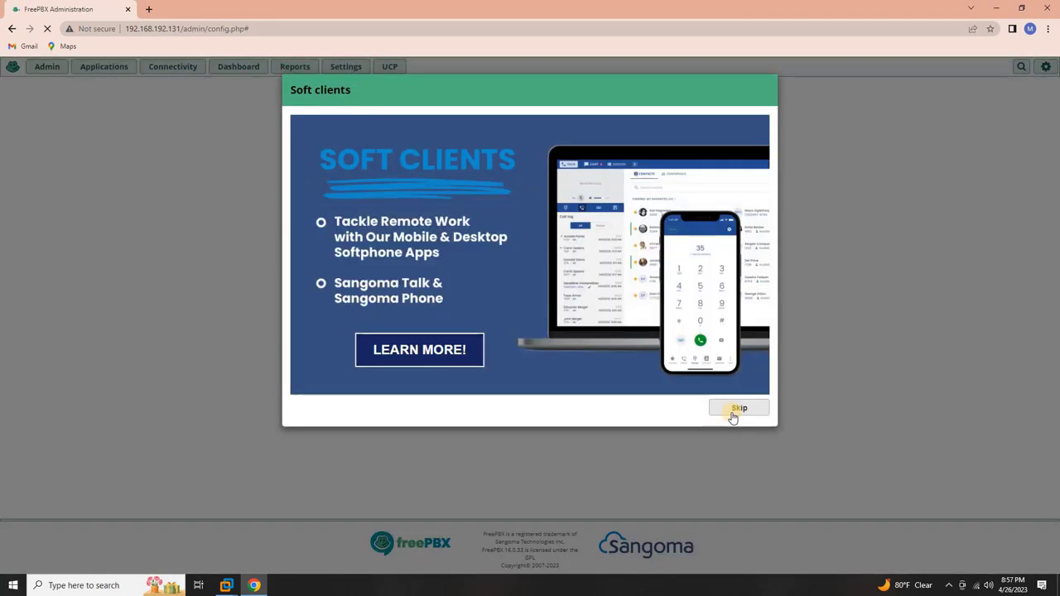
click(734, 416)
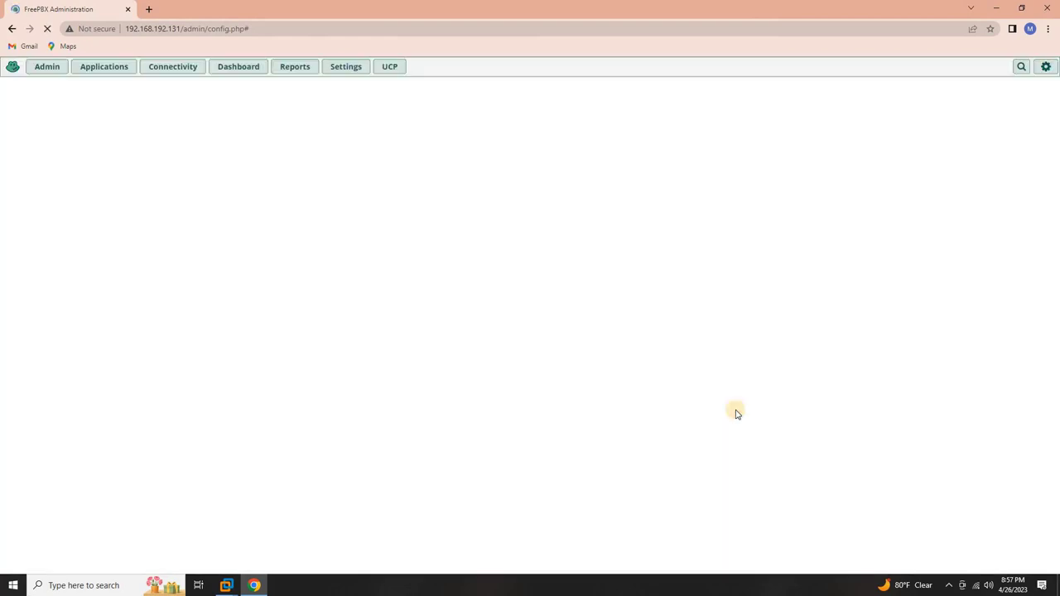
click(736, 413)
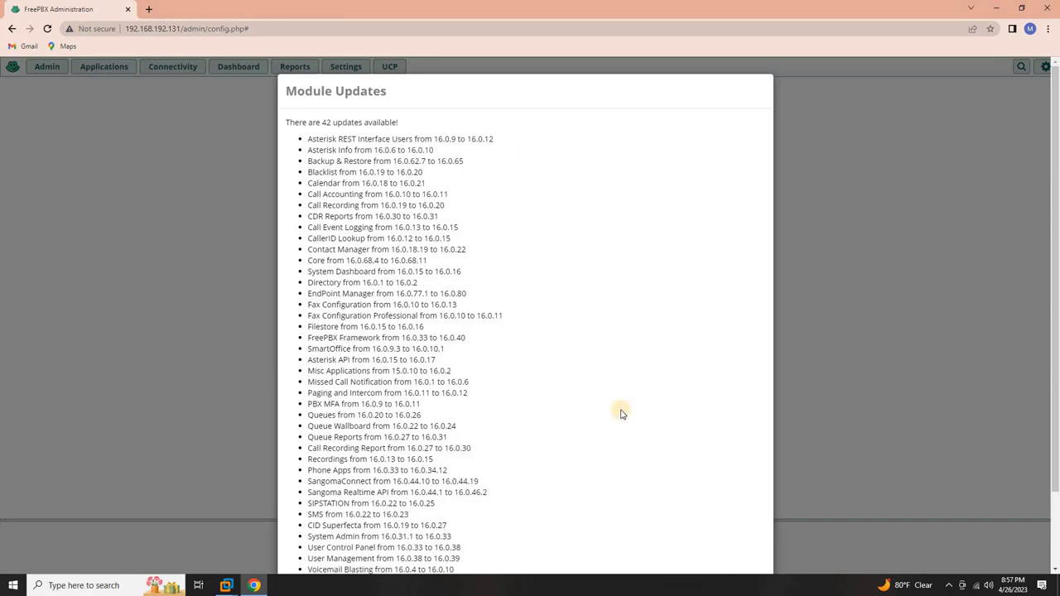
- Skip the 42 available module updates instead of updating now
scroll(621, 414, down, 2)
click(383, 544)
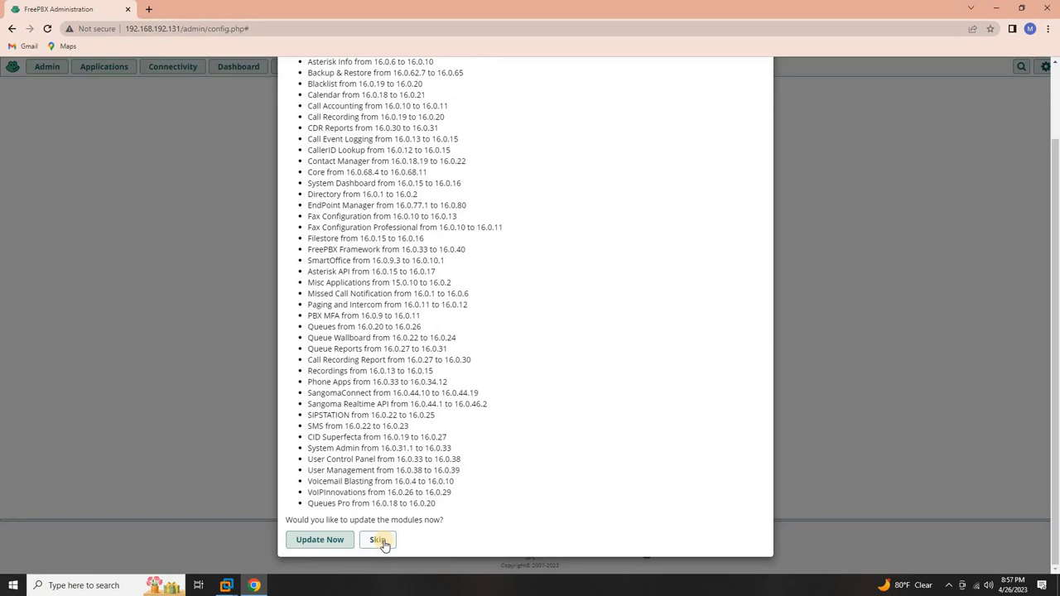
click(384, 543)
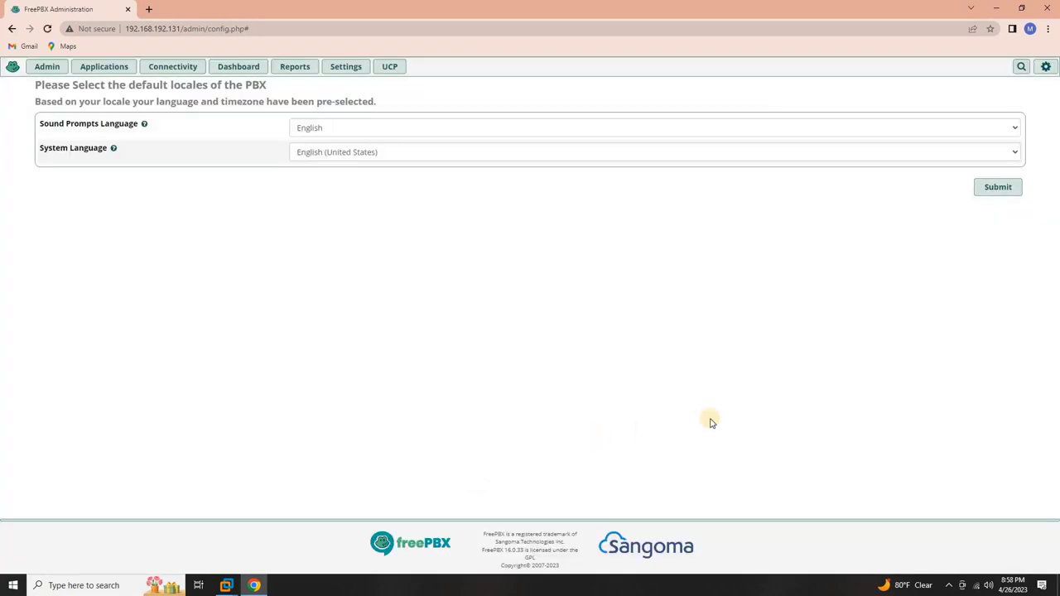
- Keep the English locales, then enable the Smart Firewall and trust this client machine
click(982, 196)
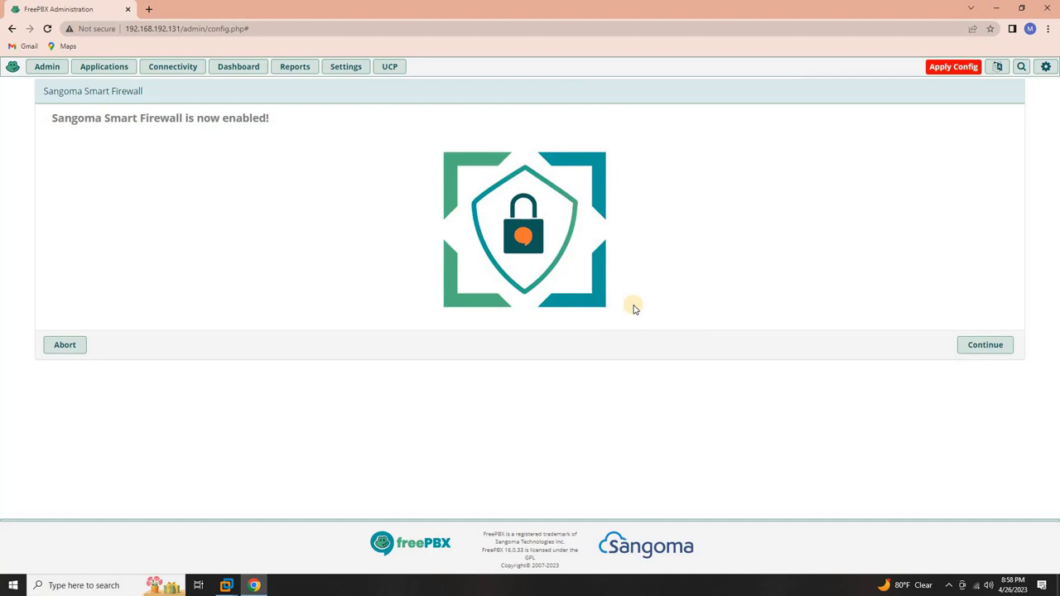
click(974, 354)
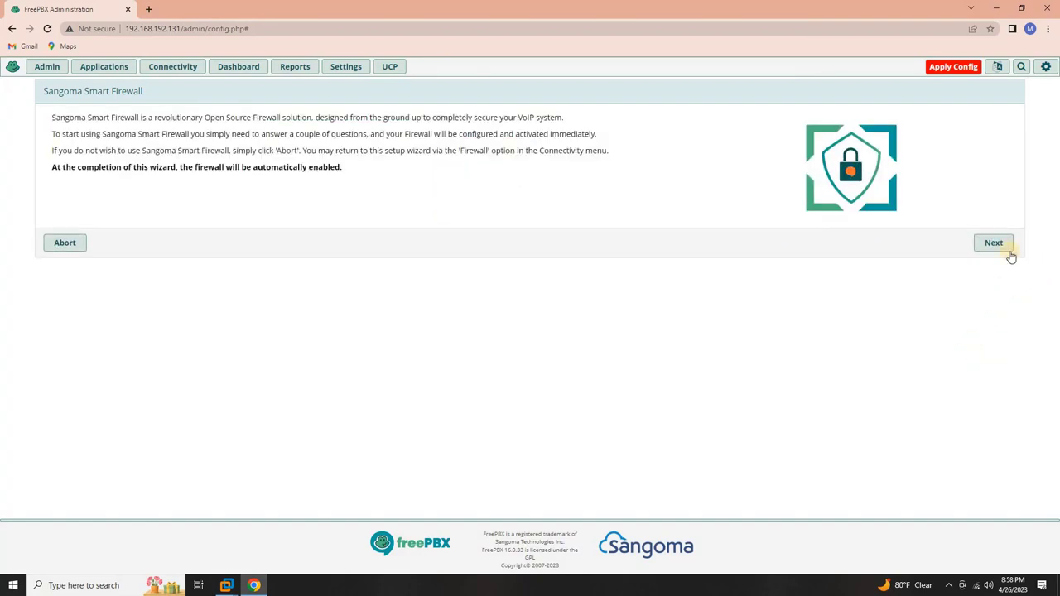
click(993, 243)
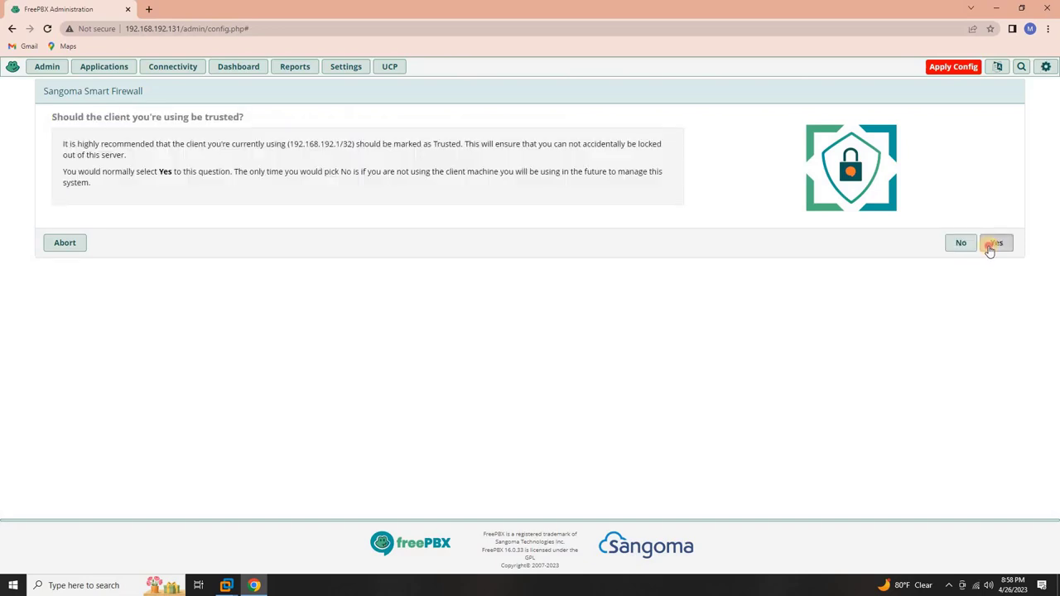
click(994, 244)
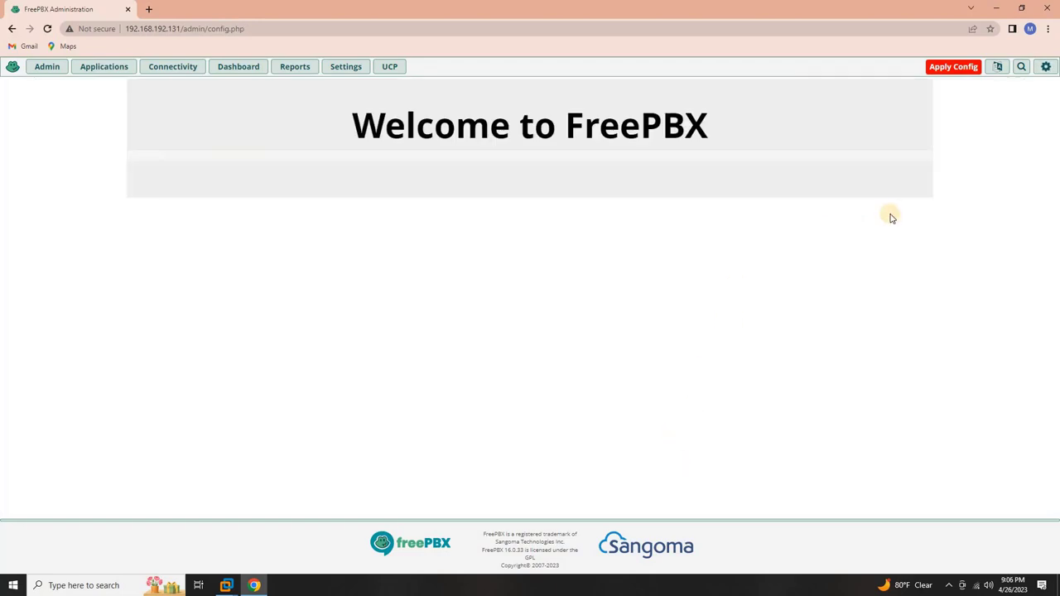
- Apply the pending FreePBX configuration and let the Dashboard reload
click(952, 67)
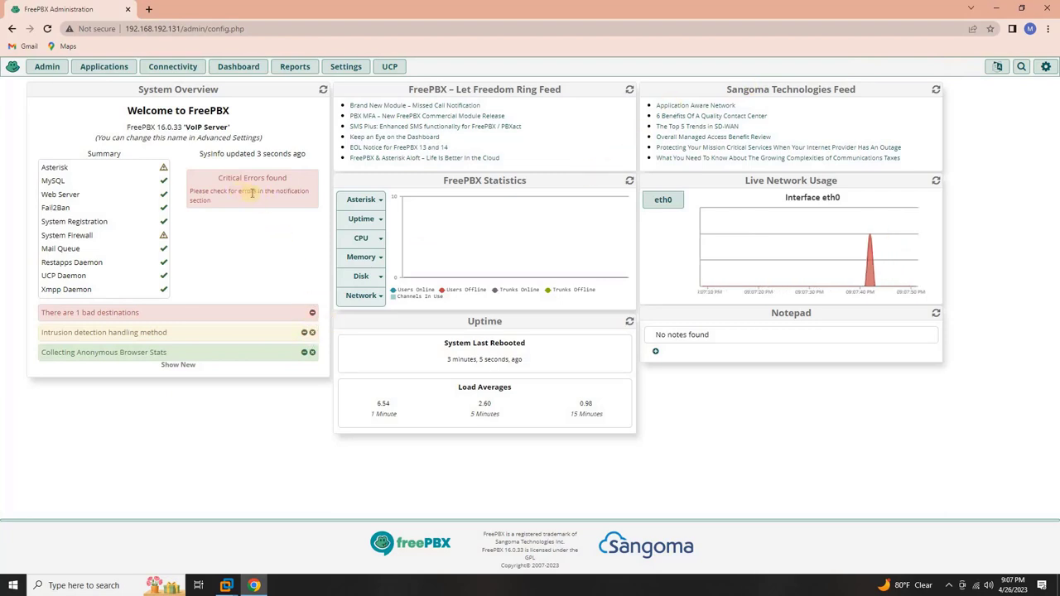
- Dismiss the 'There are 1 bad destinations' notice from the System Overview
click(301, 313)
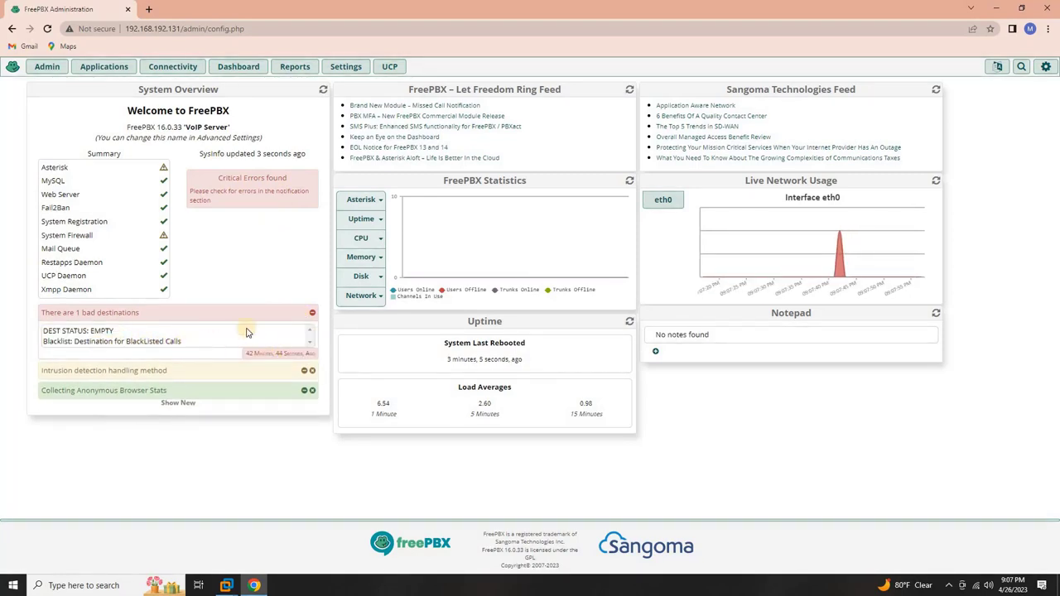
click(313, 313)
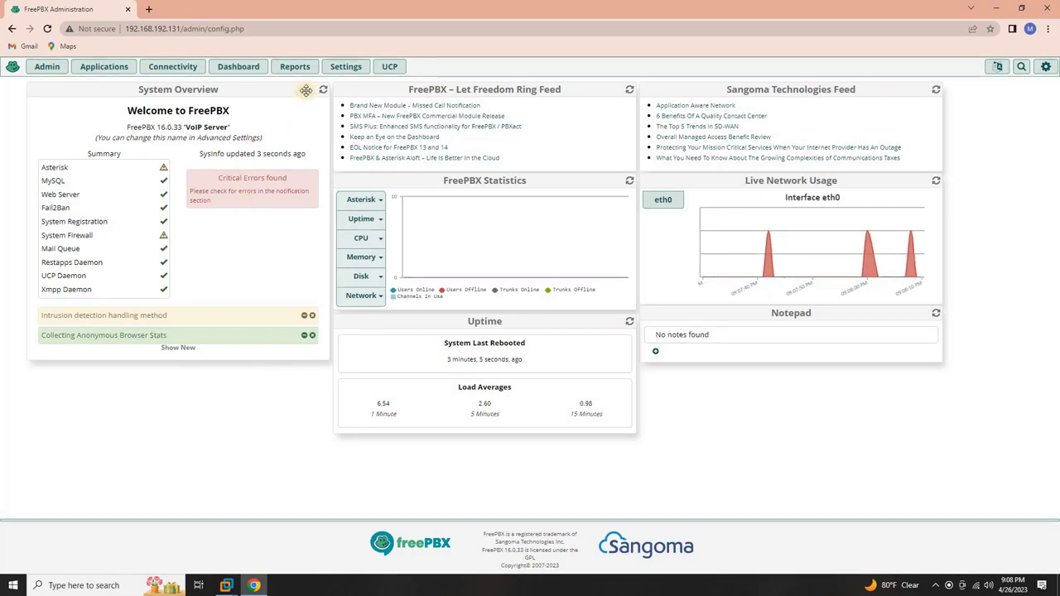
click(338, 70)
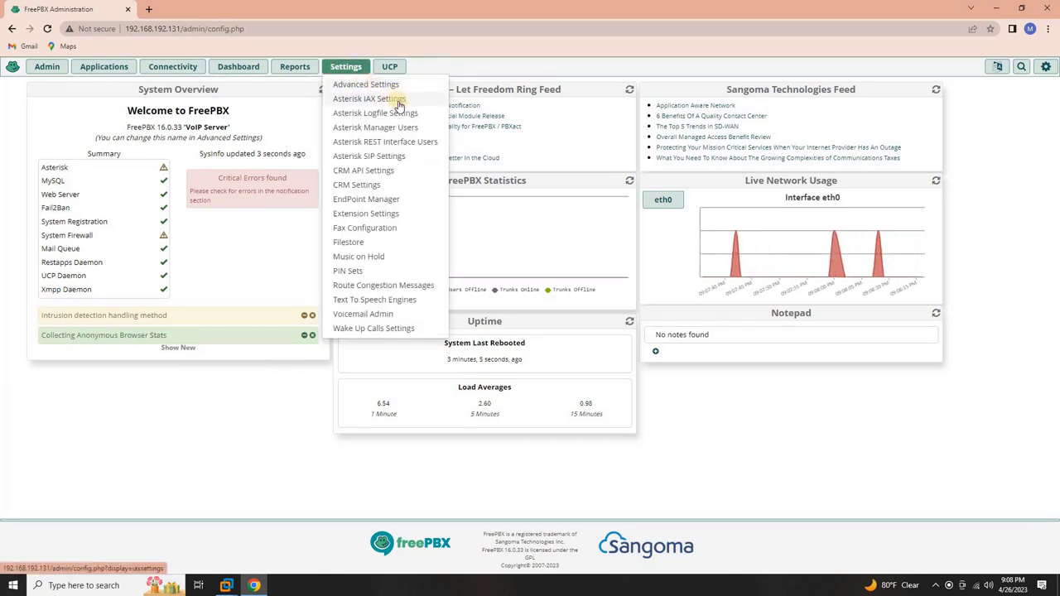
- Review Asterisk SIP Settings: NAT external address 212.70.117.228, local network 192.168.192.0/24
click(406, 158)
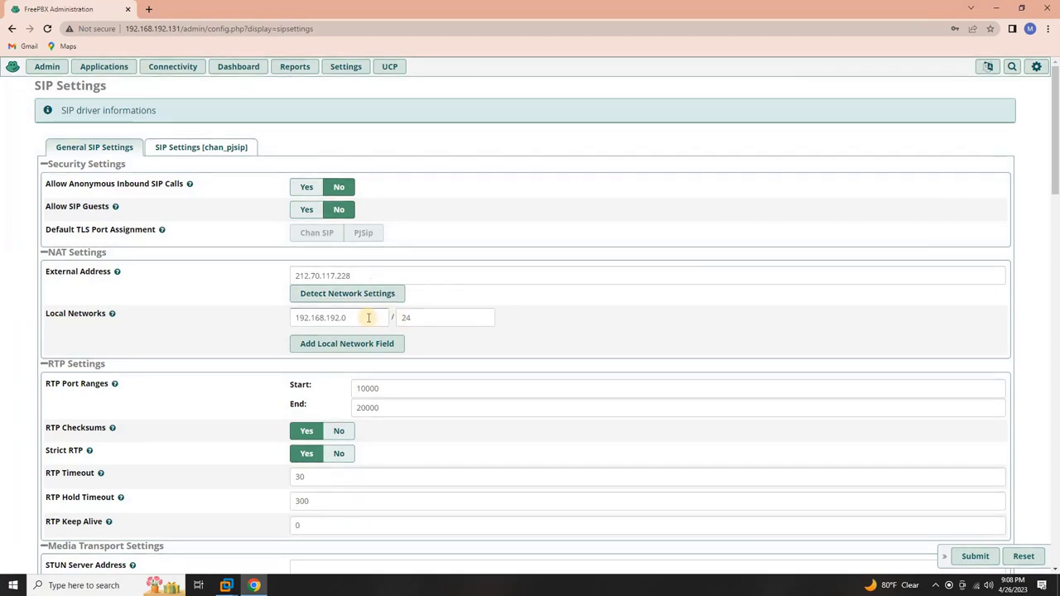
scroll(368, 317, down, 1)
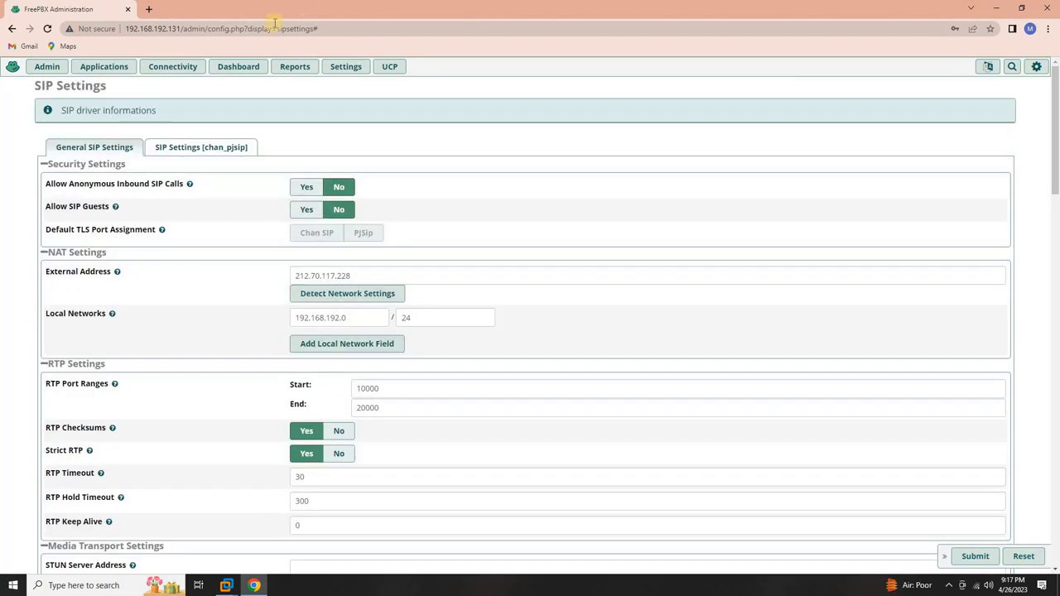
click(179, 73)
mouse_move(112, 76)
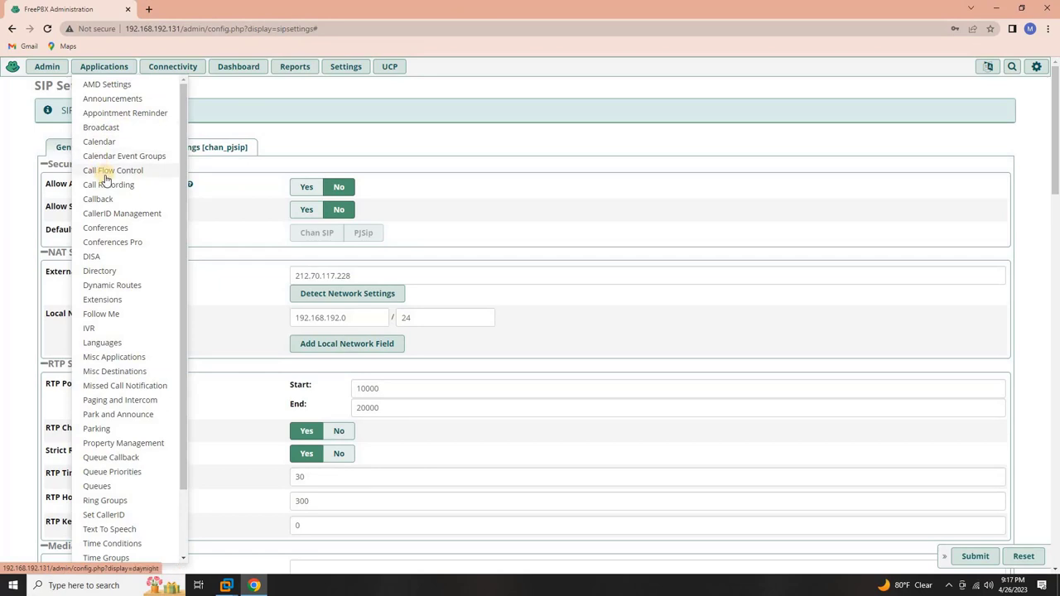
- Go to the Extensions page and start a Quick Create Extension
scroll(106, 182, down, 1)
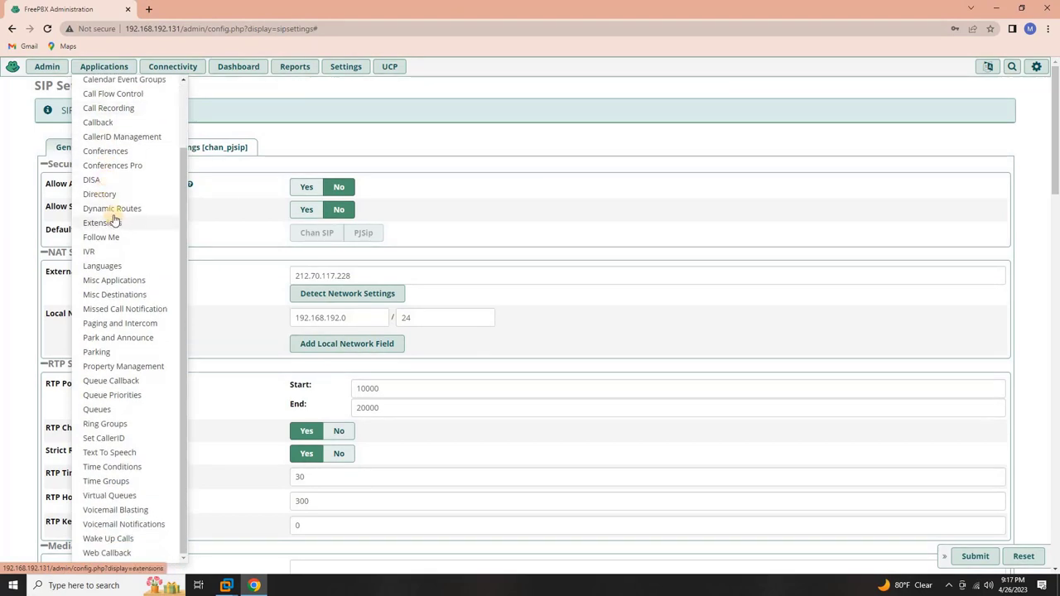
click(106, 223)
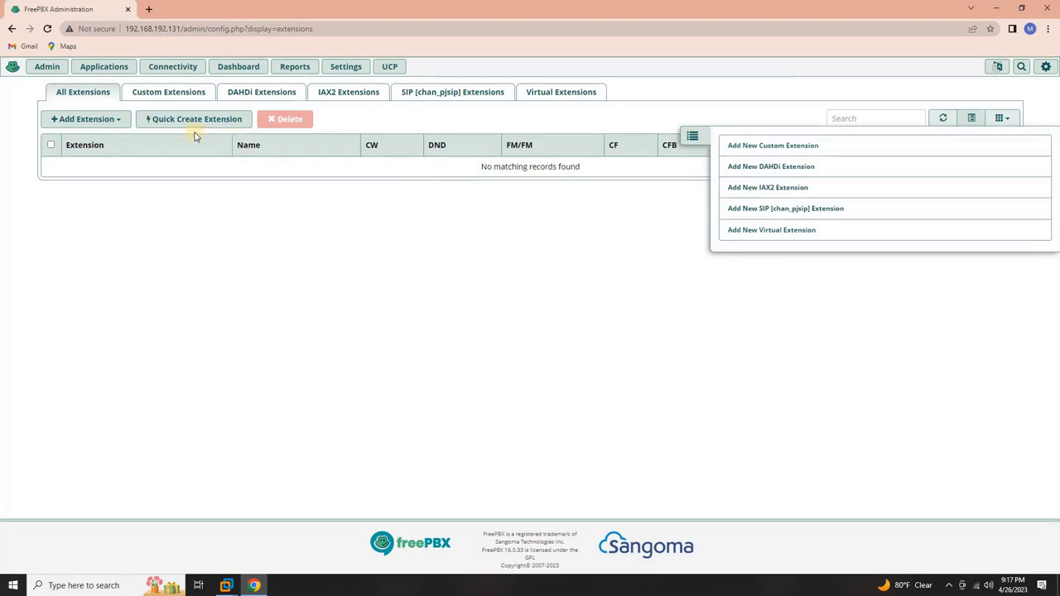
click(112, 124)
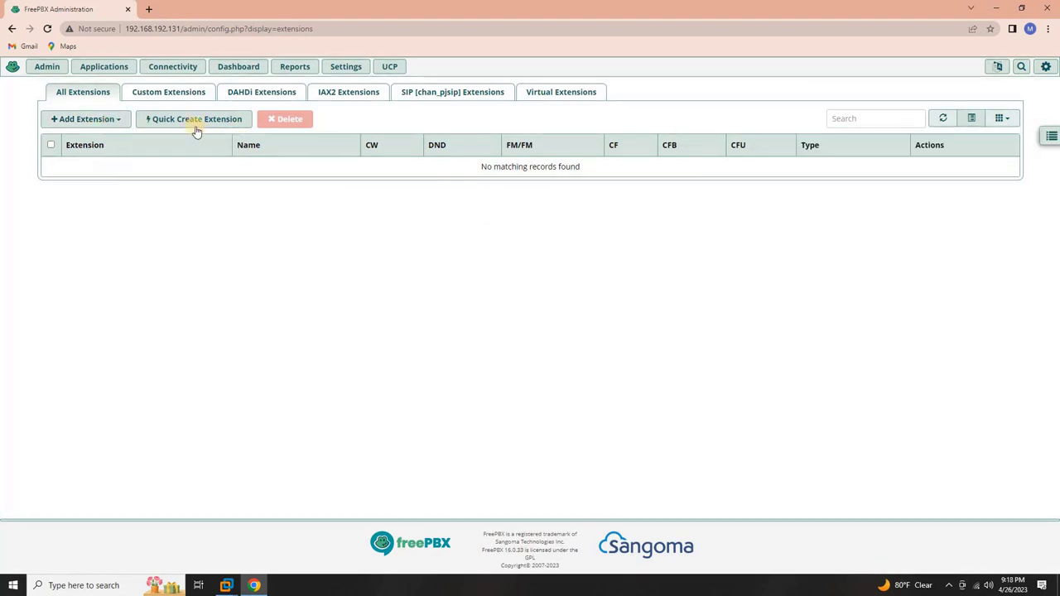
click(193, 121)
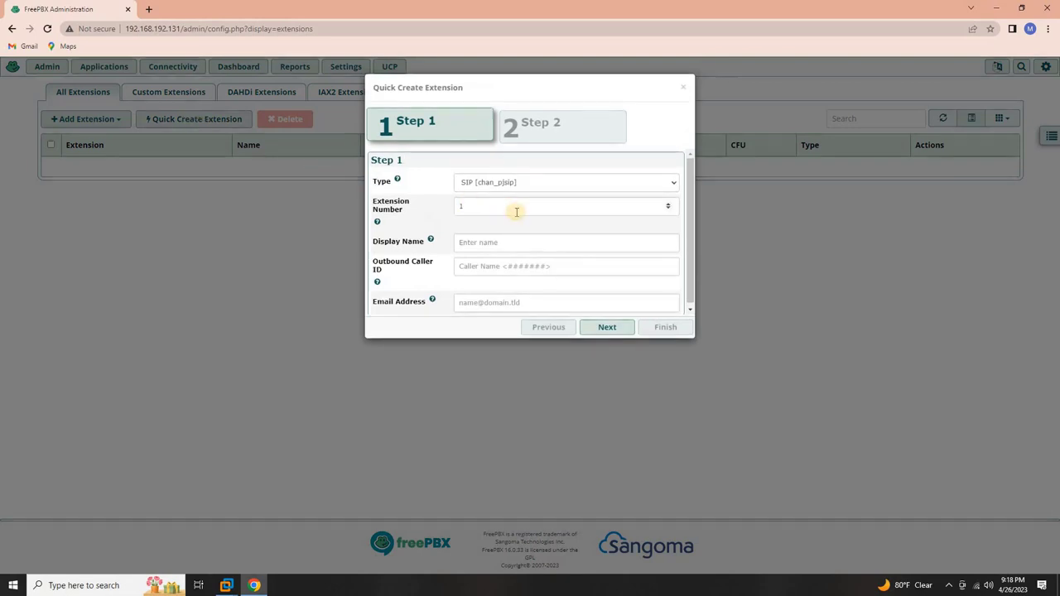
- Create pjsip extension 101 with the user's display name and e-mail address
click(519, 208)
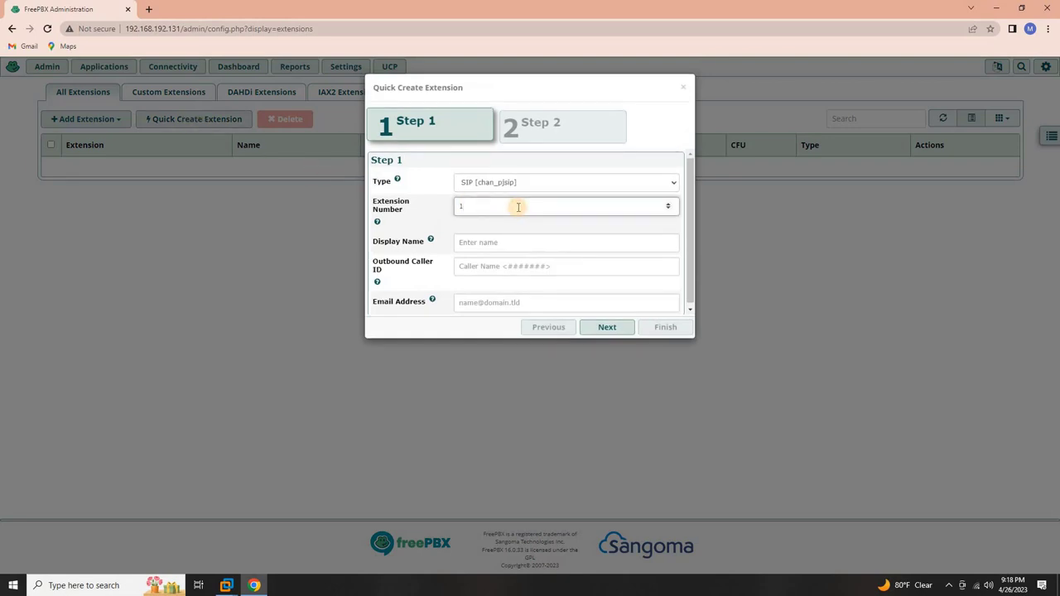
text(01)
click(504, 240)
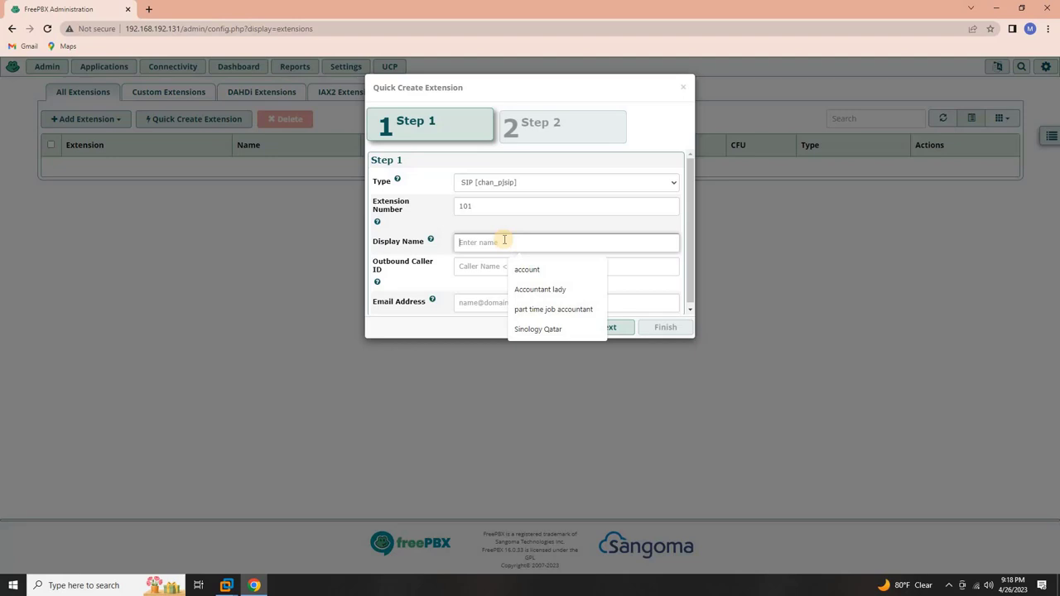
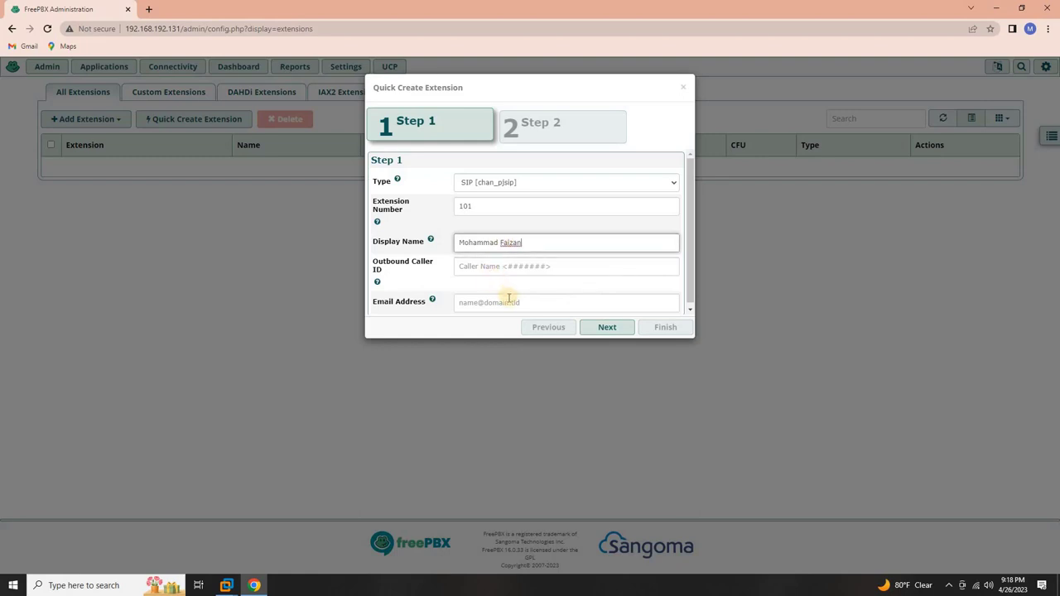
click(514, 303)
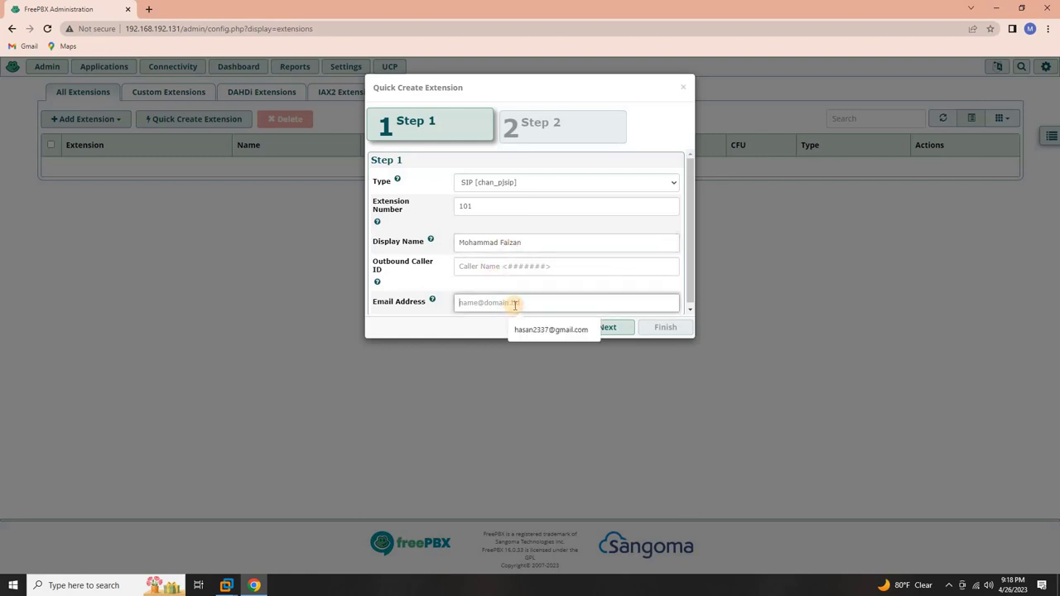
click(539, 329)
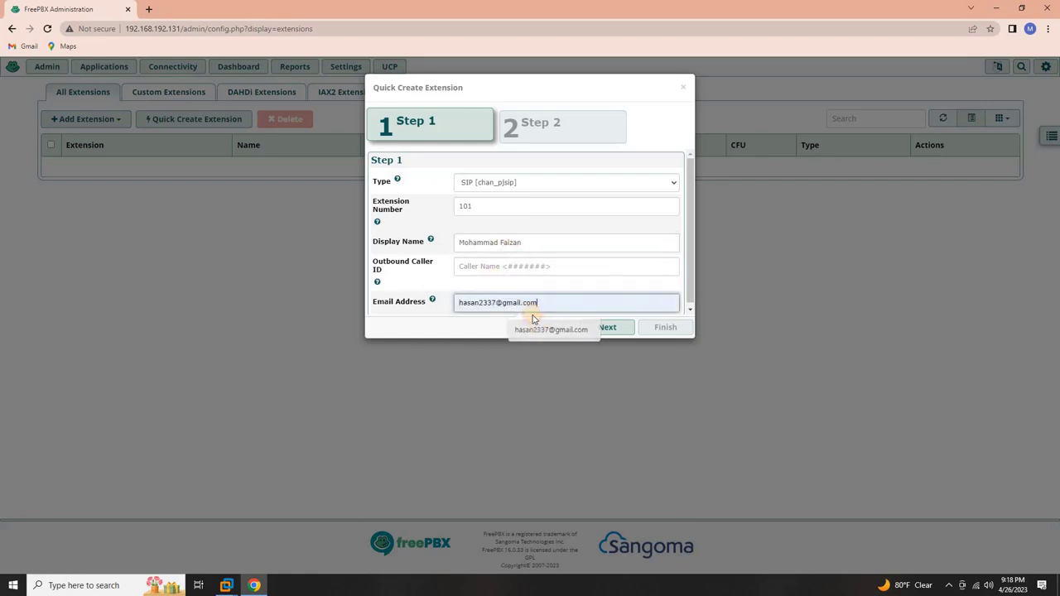
click(603, 334)
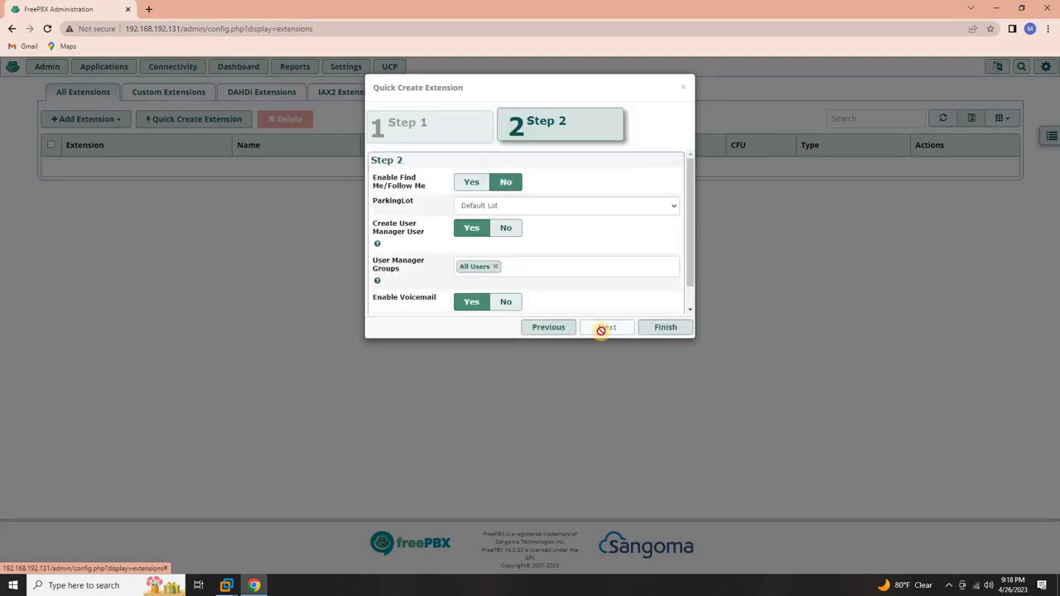
click(663, 331)
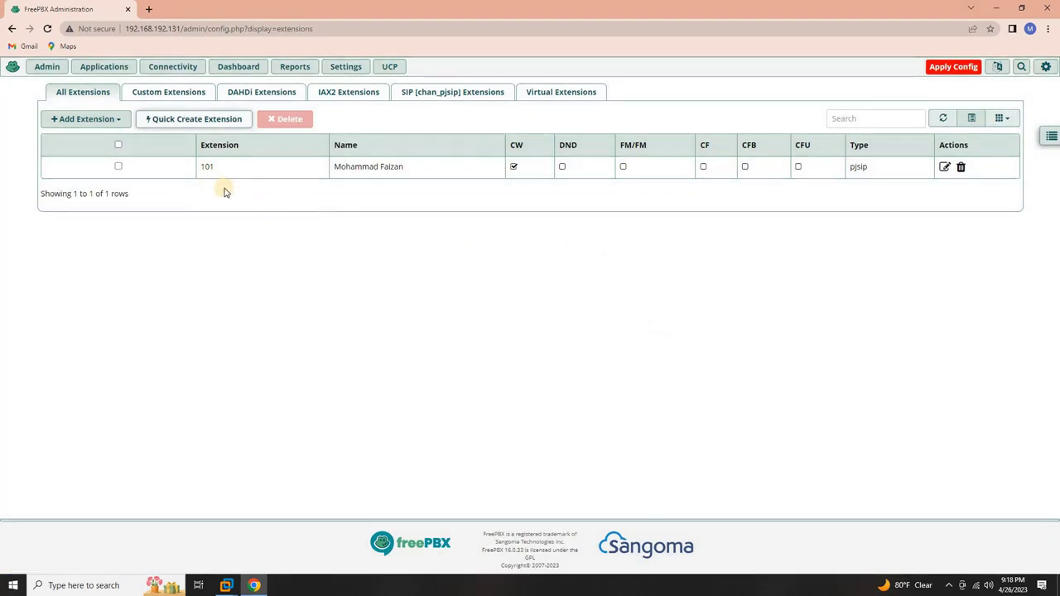
- Quick-create pjsip extension 102 with the second user's display name and e-mail, then apply config
click(196, 120)
click(466, 206)
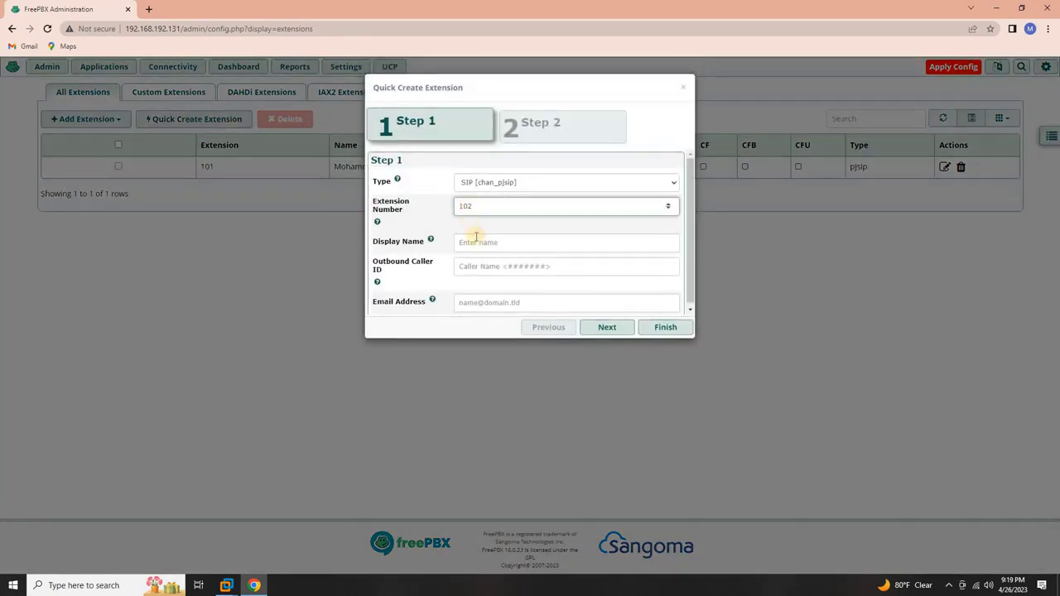
click(476, 241)
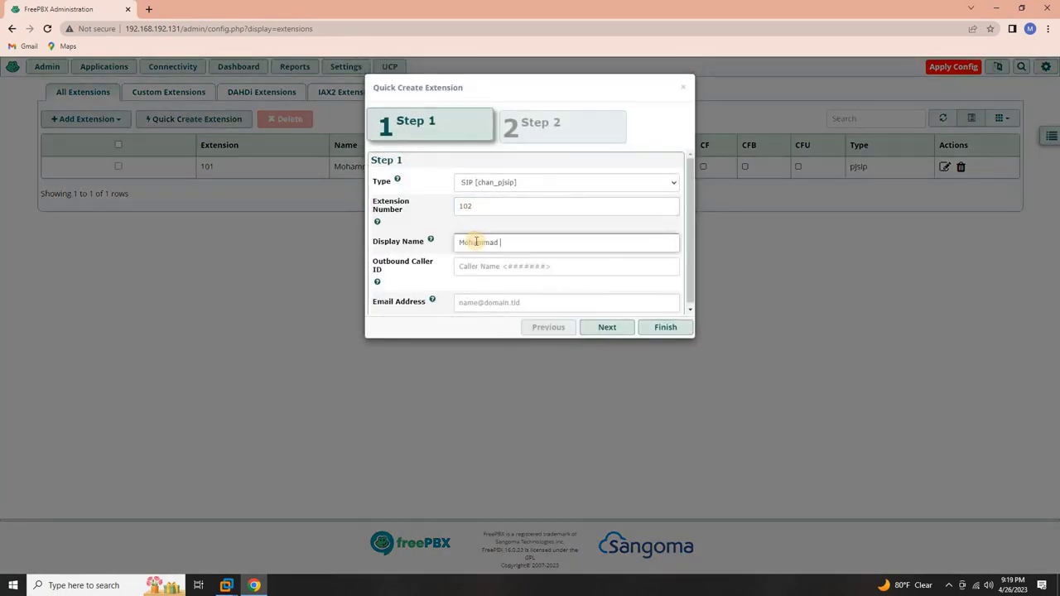
click(502, 301)
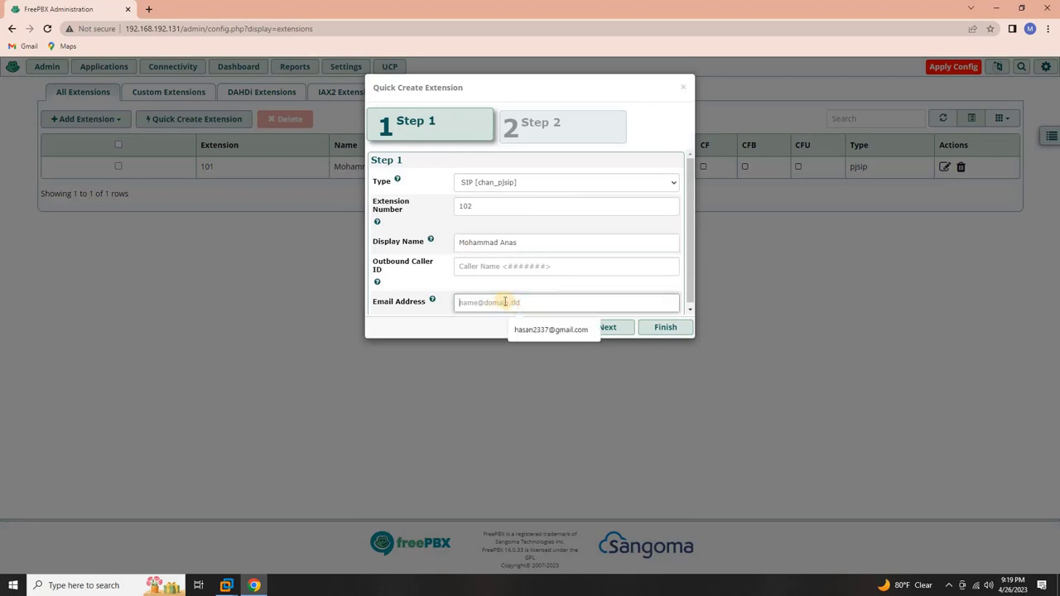
click(540, 329)
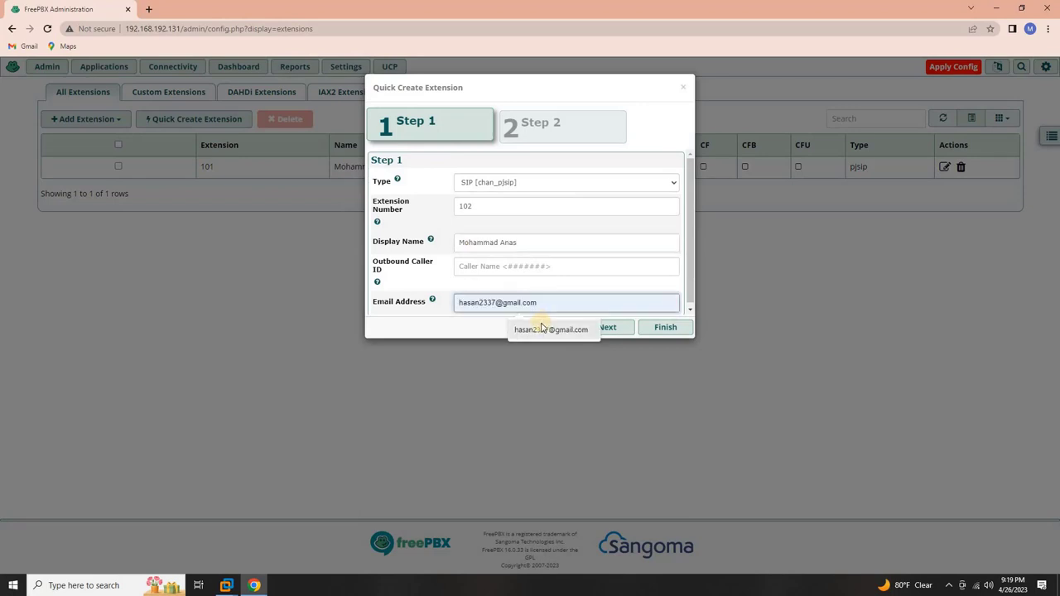
click(608, 328)
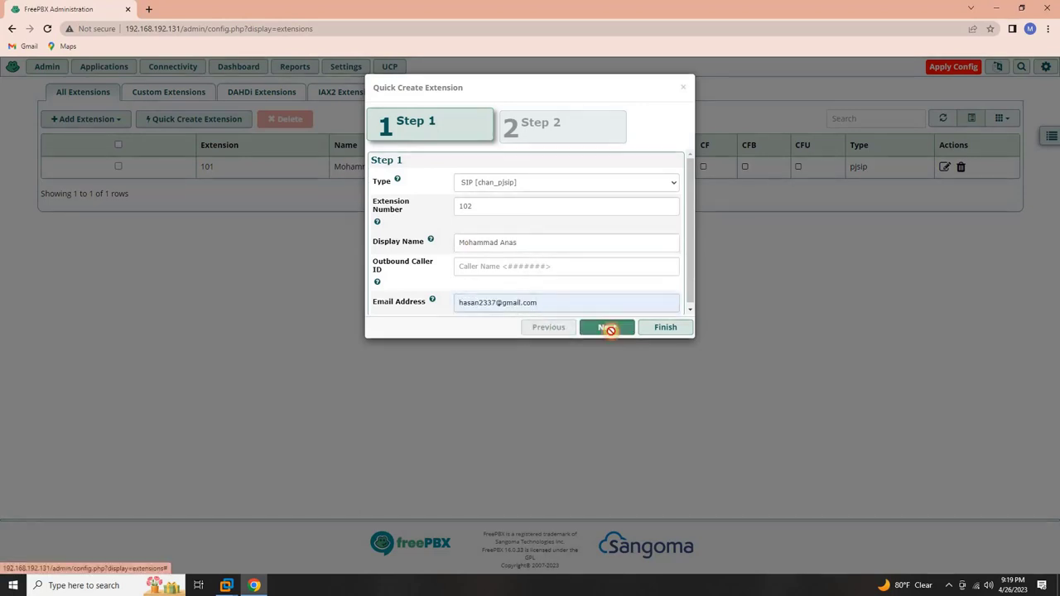
click(661, 328)
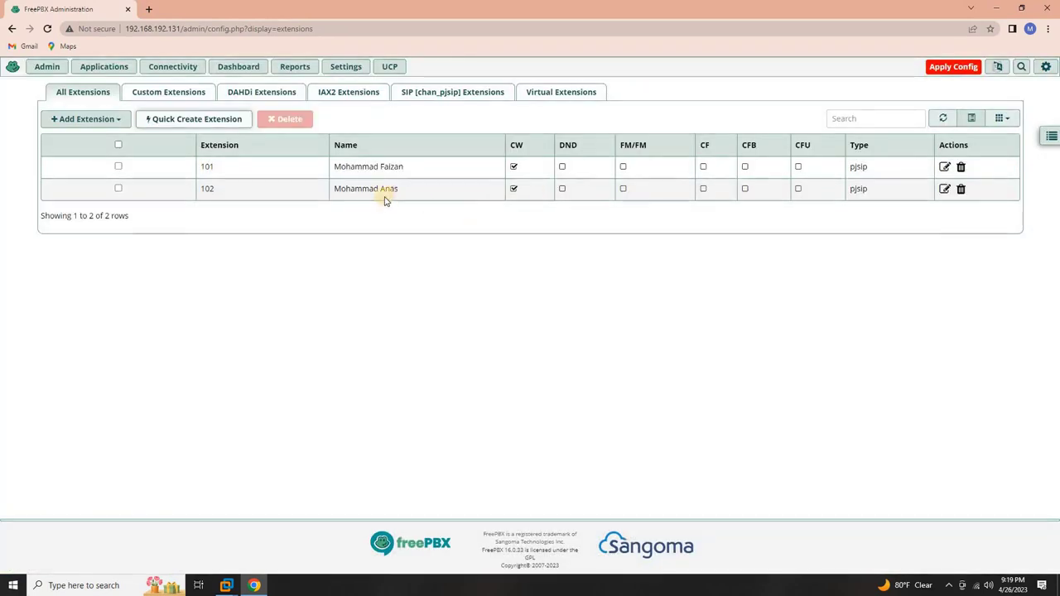
click(955, 71)
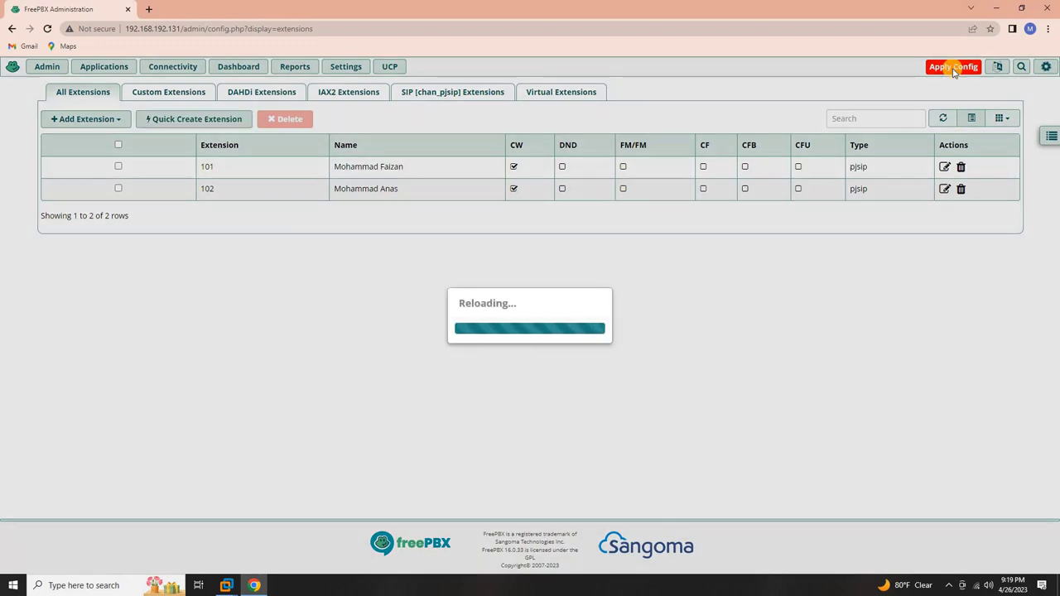